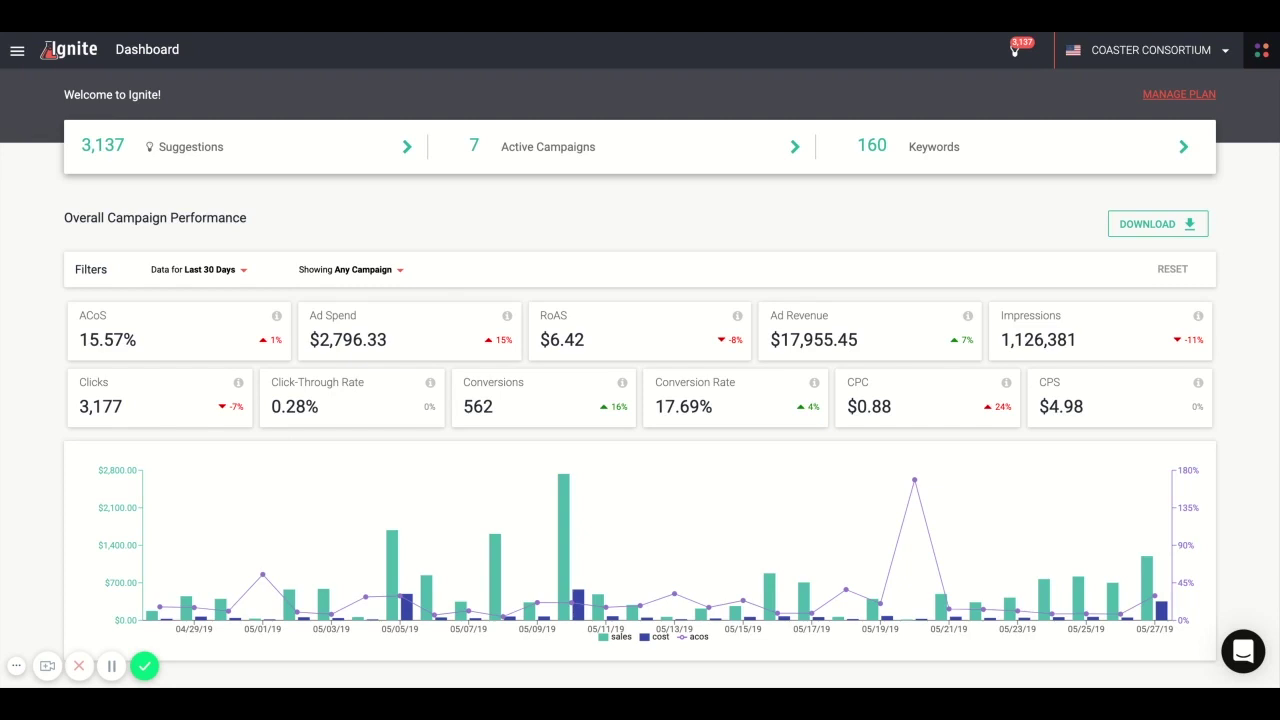
Step: Review the dashboard's campaign and date-range filters, then open the list of eight active campaigns
click(397, 272)
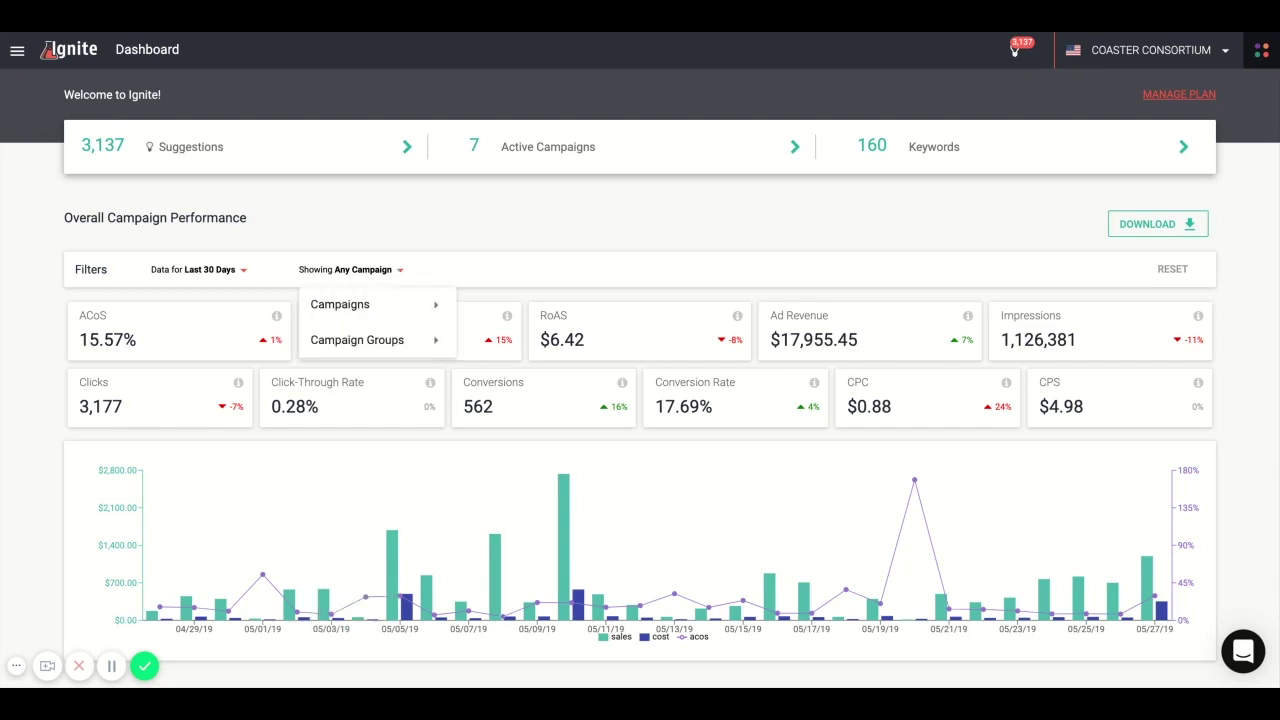
click(246, 272)
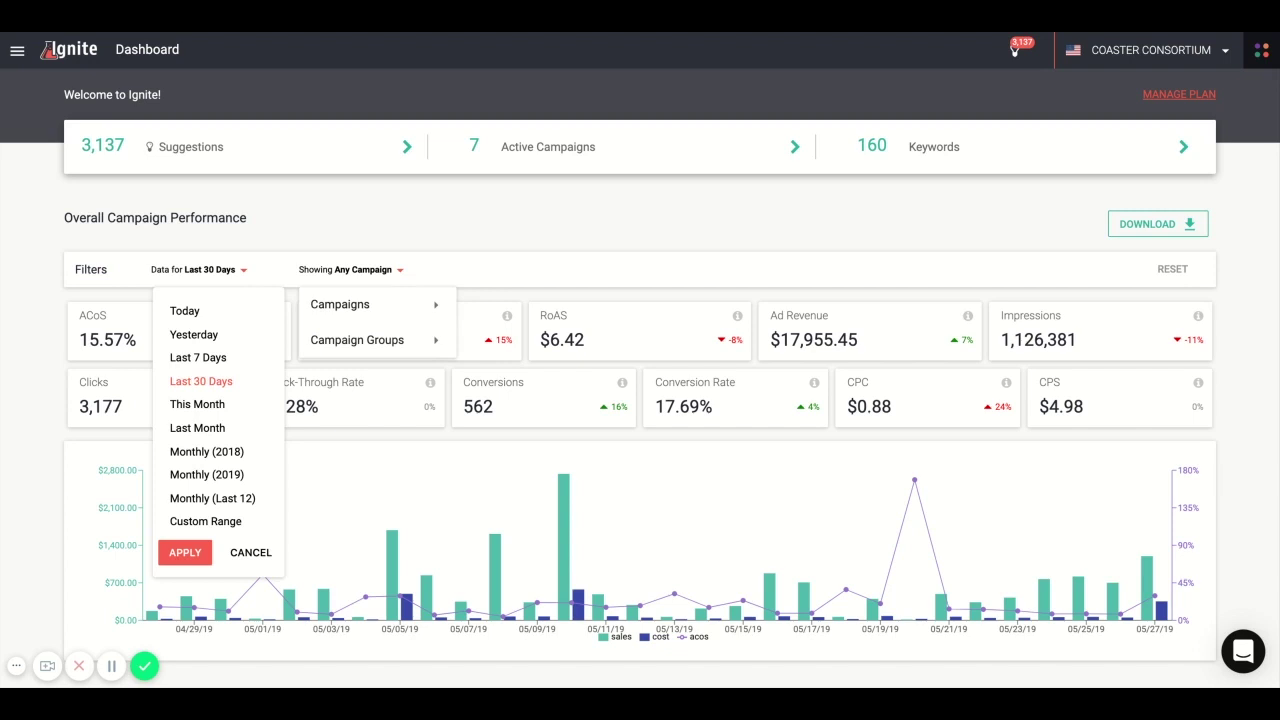
click(346, 237)
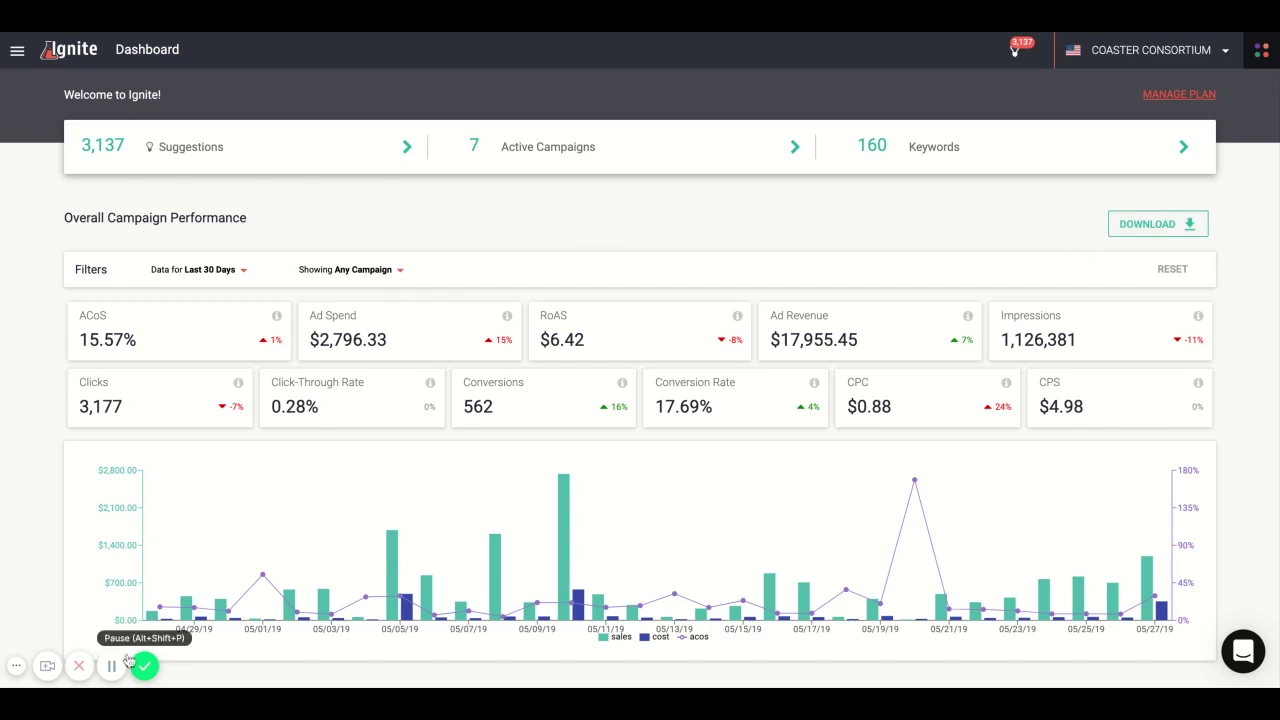
click(645, 164)
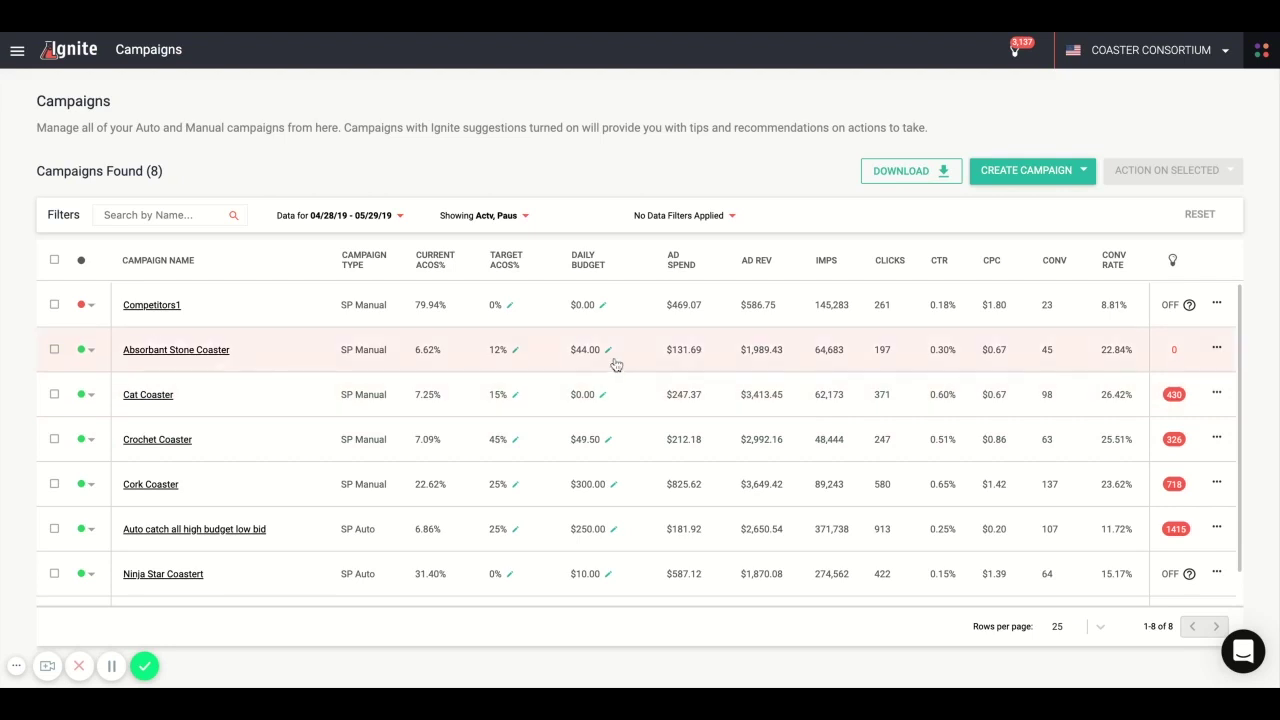
Step: Open the Absorbant Stone Coaster campaign's overview with its performance figures
click(173, 354)
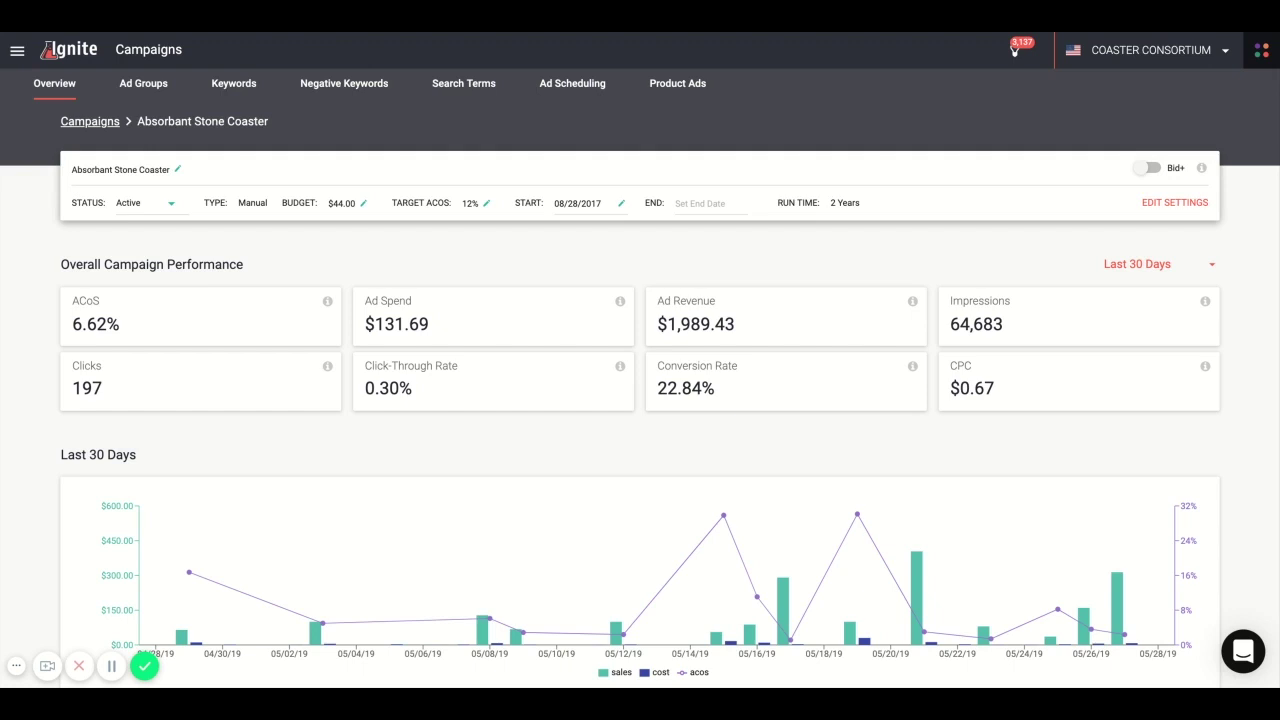
click(17, 51)
Step: Go to the Keywords page of 160 keywords and check its date range
click(40, 221)
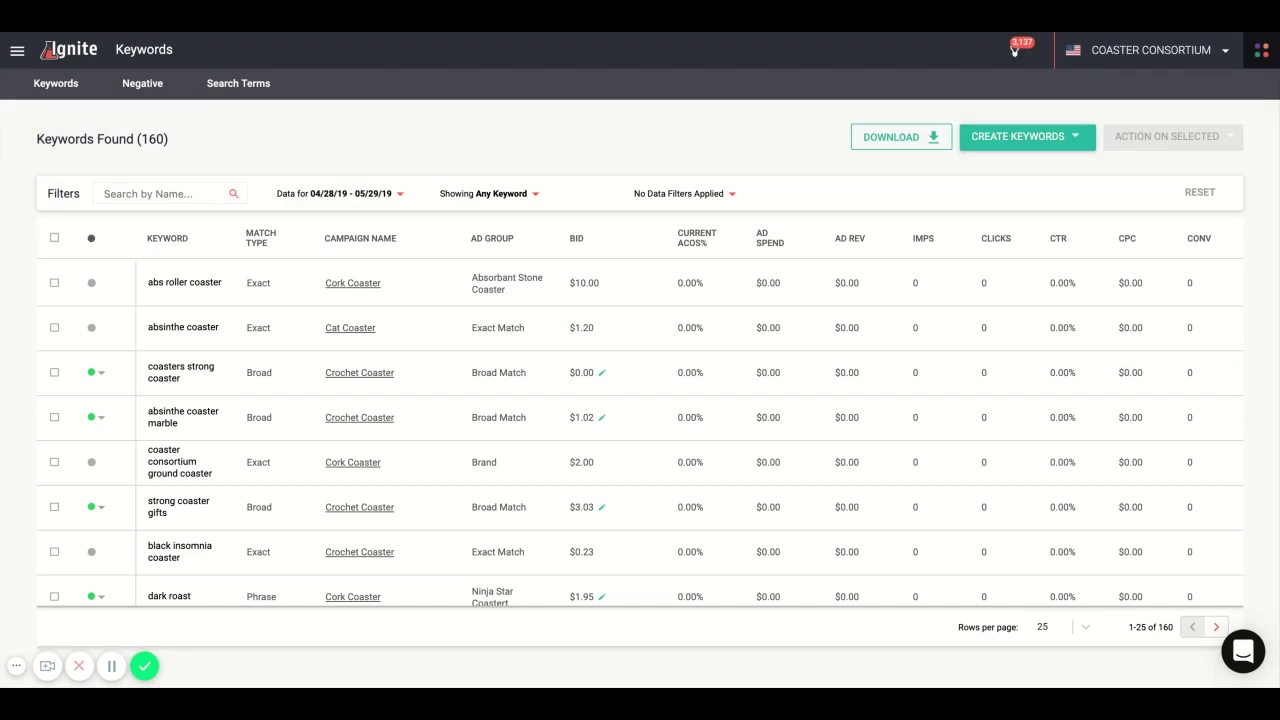
click(340, 194)
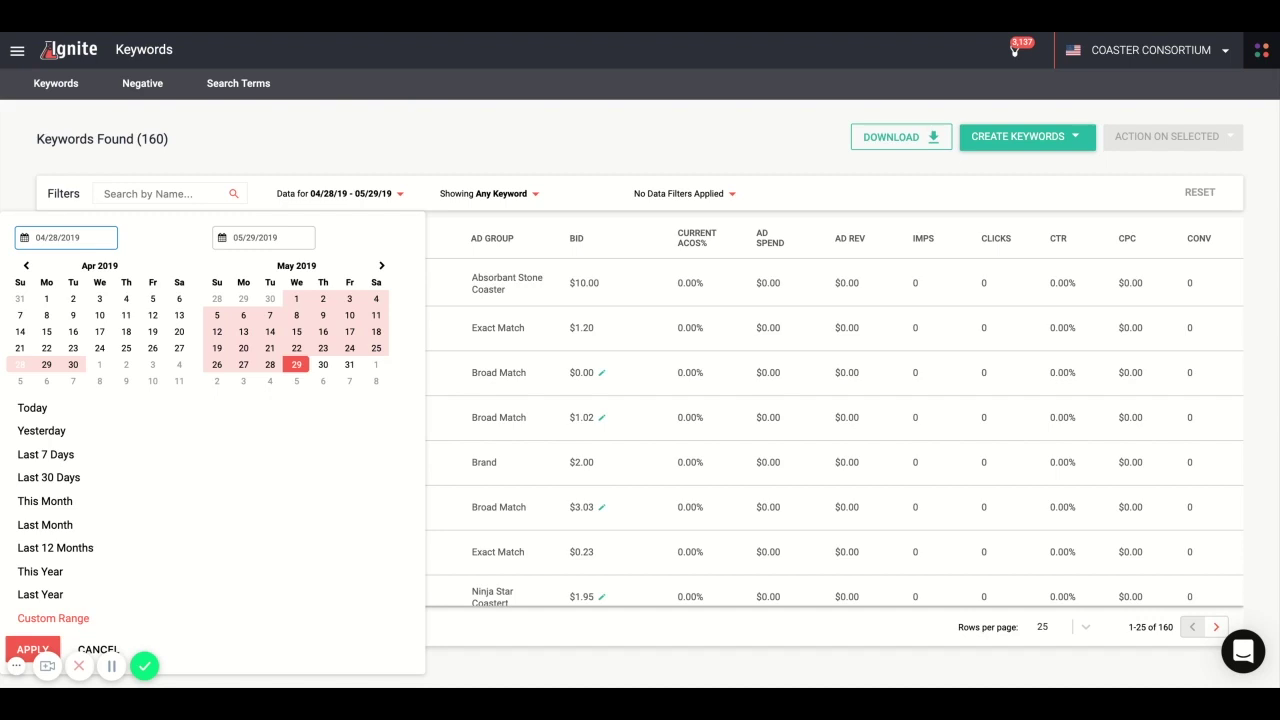
click(406, 137)
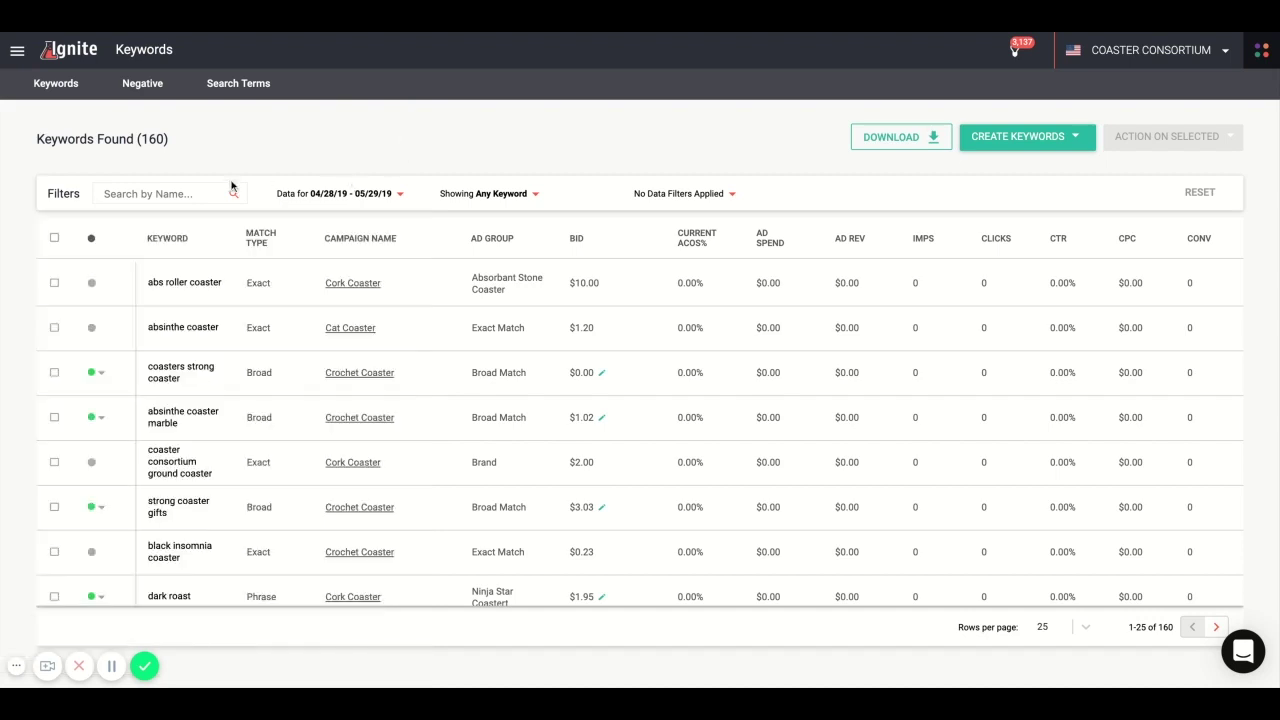
click(193, 193)
text(coaster)
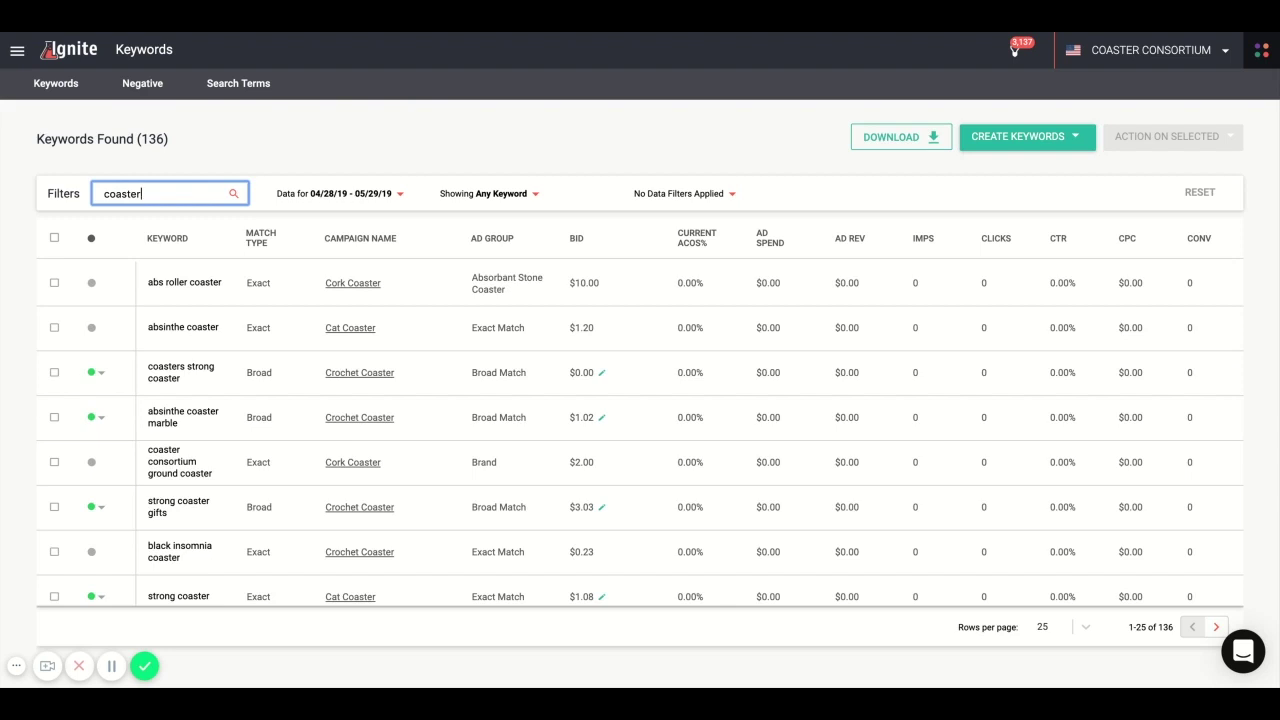
key(Escape)
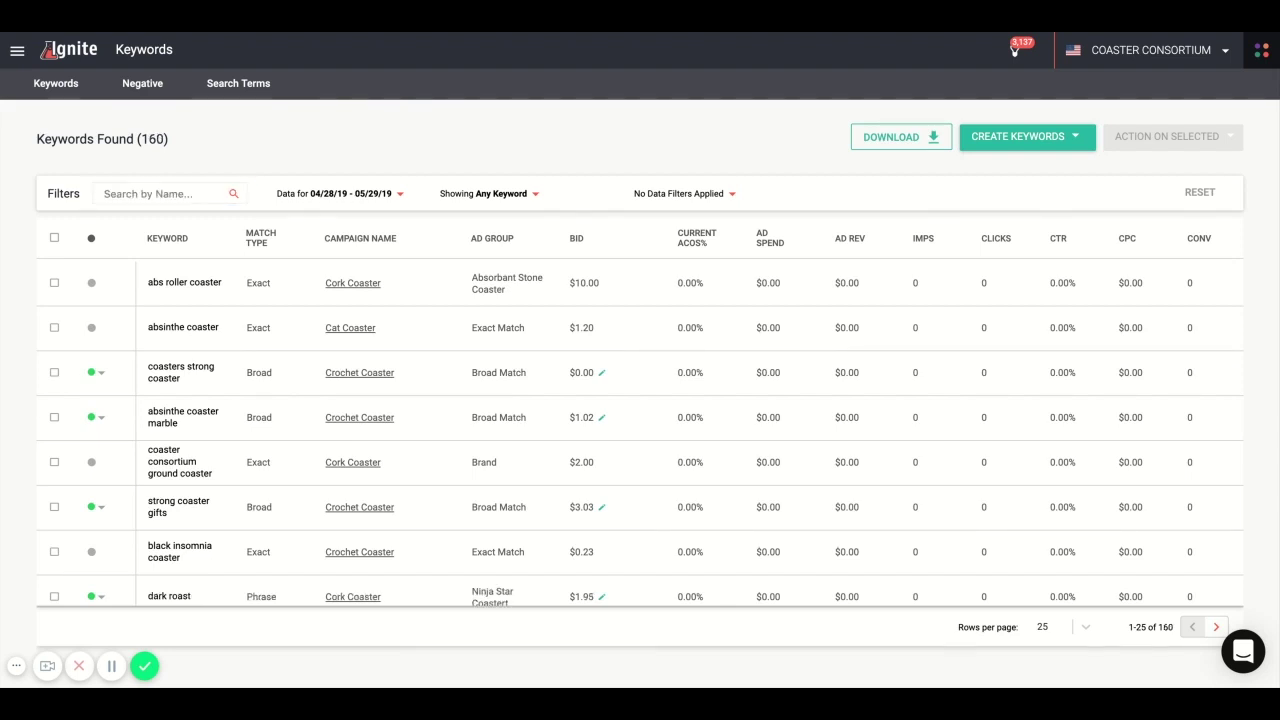
click(718, 200)
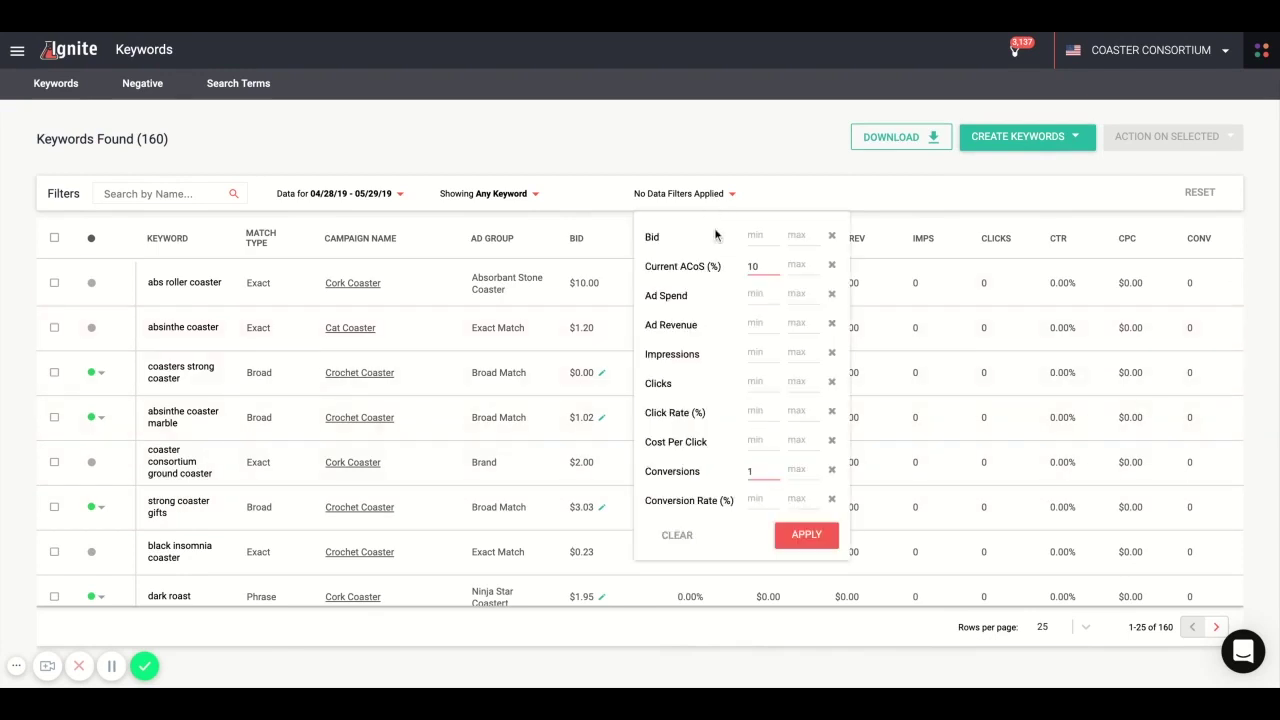
text(1)
key(Escape)
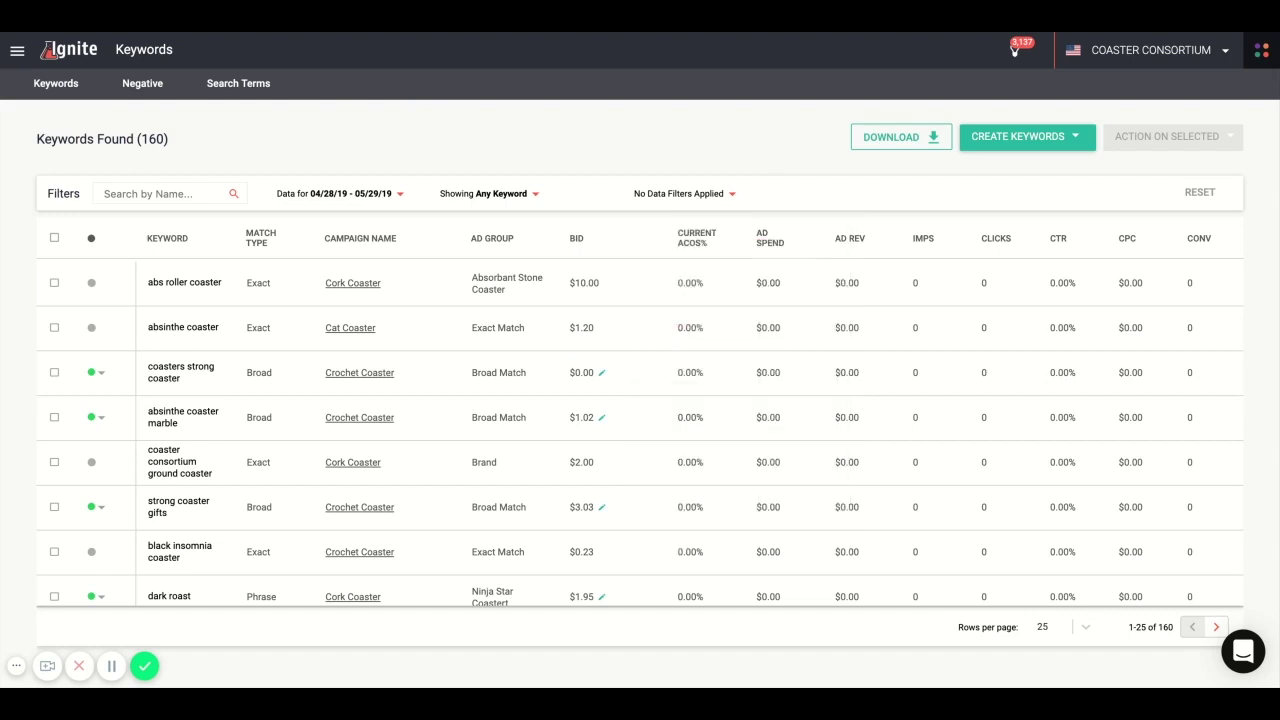
Step: Select all keywords and preview the Edit Bids options, cancelling with bids unchanged
click(54, 238)
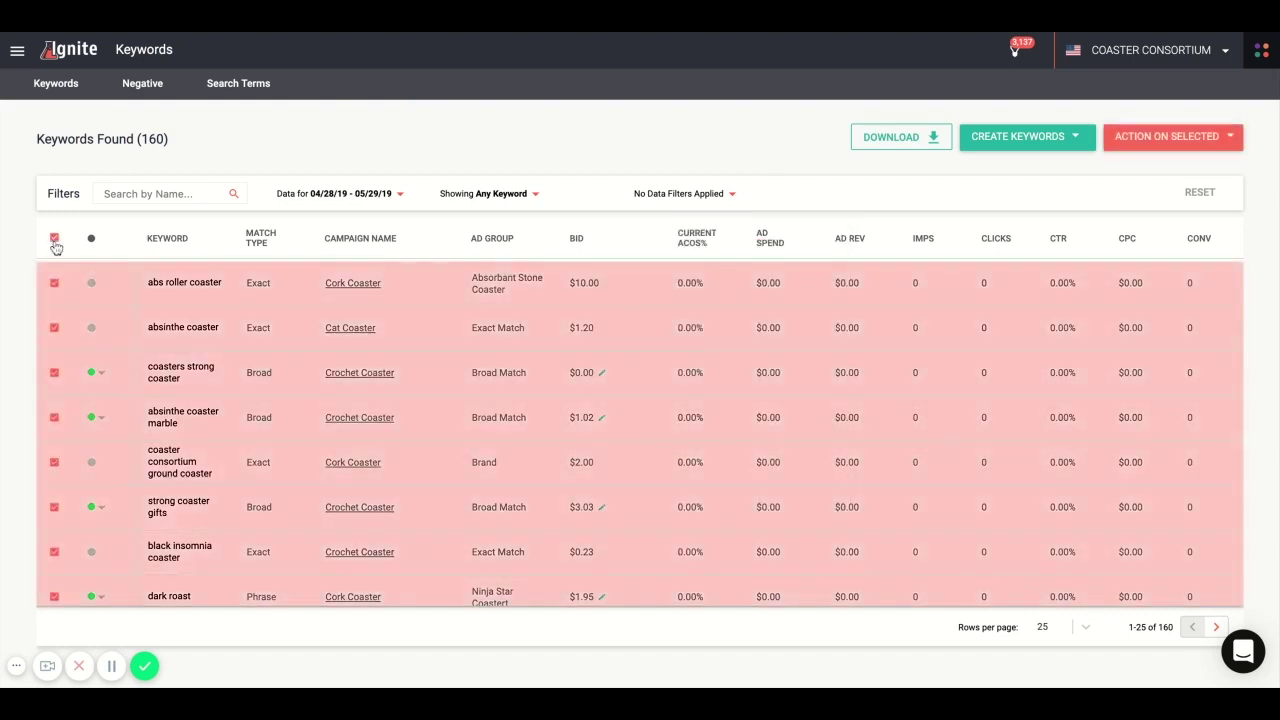
click(1212, 136)
click(1160, 189)
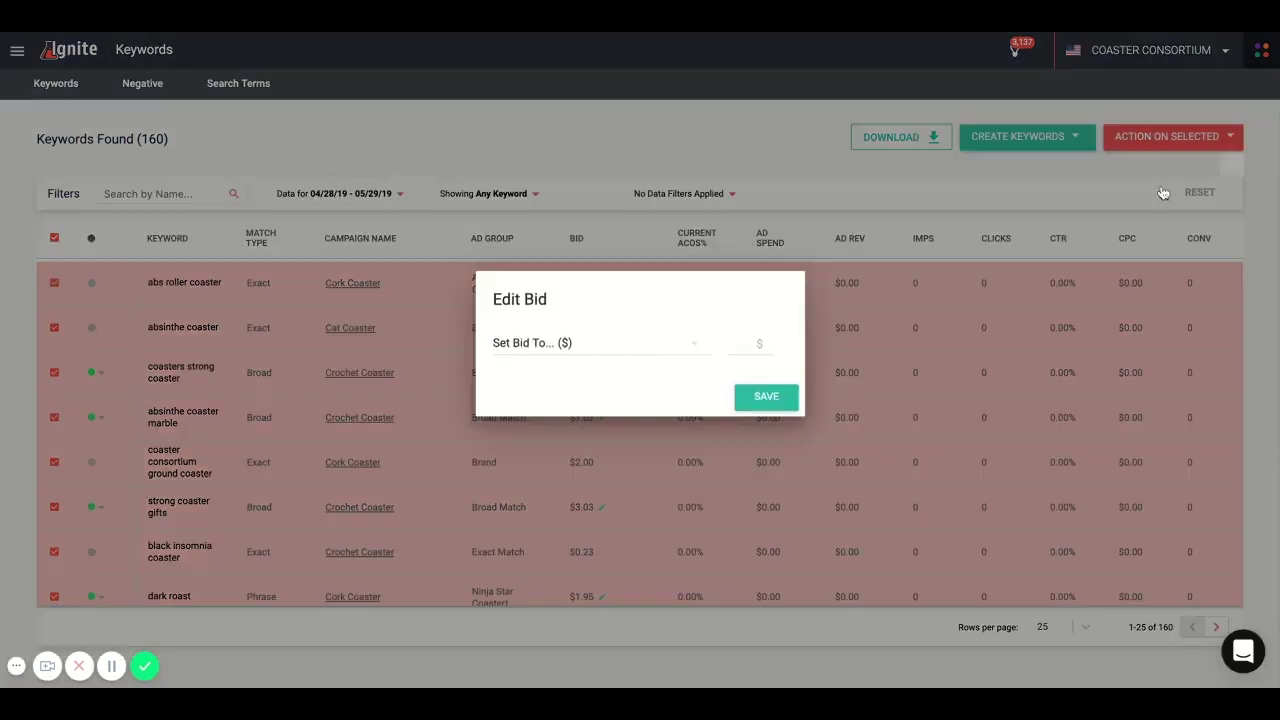
click(690, 368)
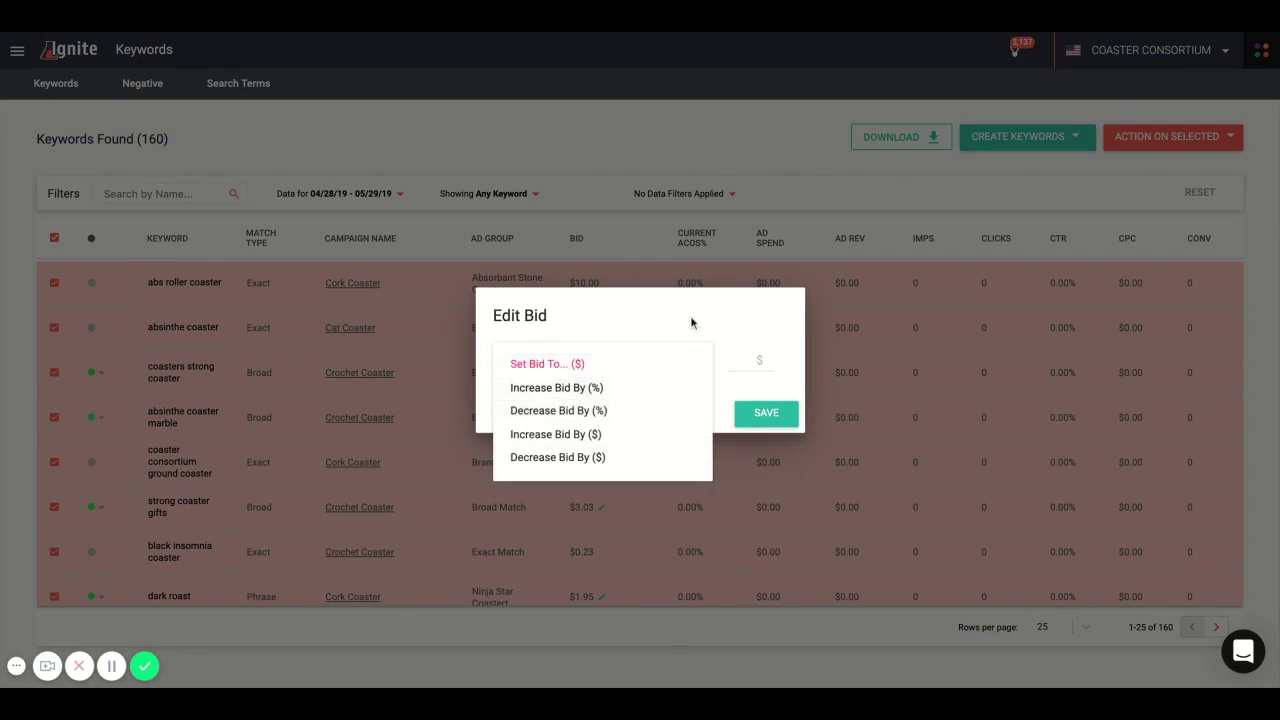
click(690, 322)
click(1191, 143)
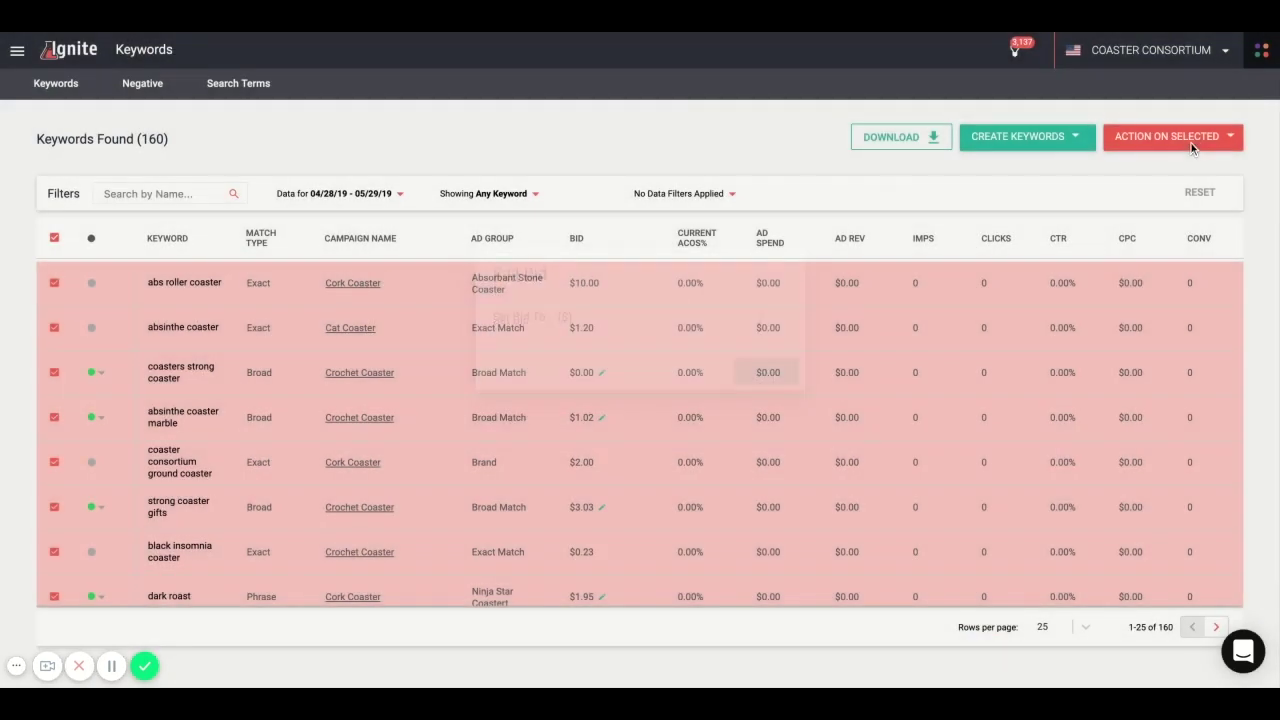
click(1195, 142)
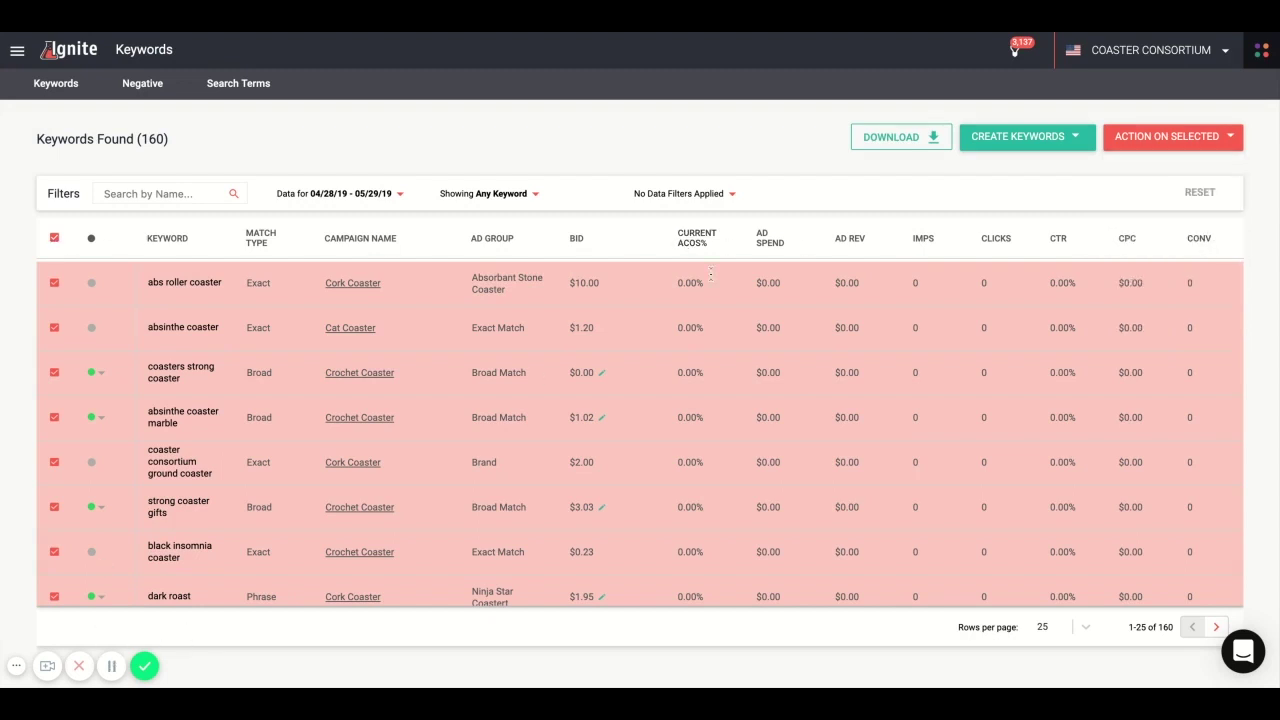
Step: Switch to the Search Terms report and select the traeger accessories search term for actions
click(913, 148)
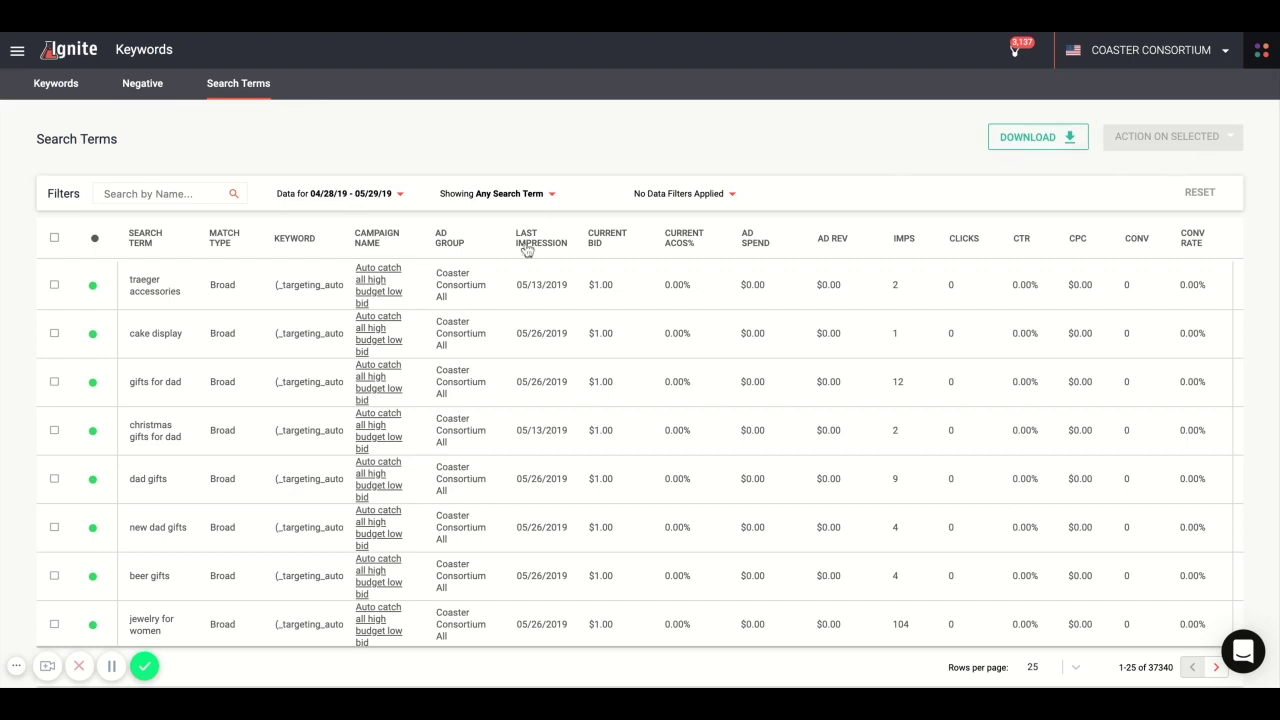
click(54, 285)
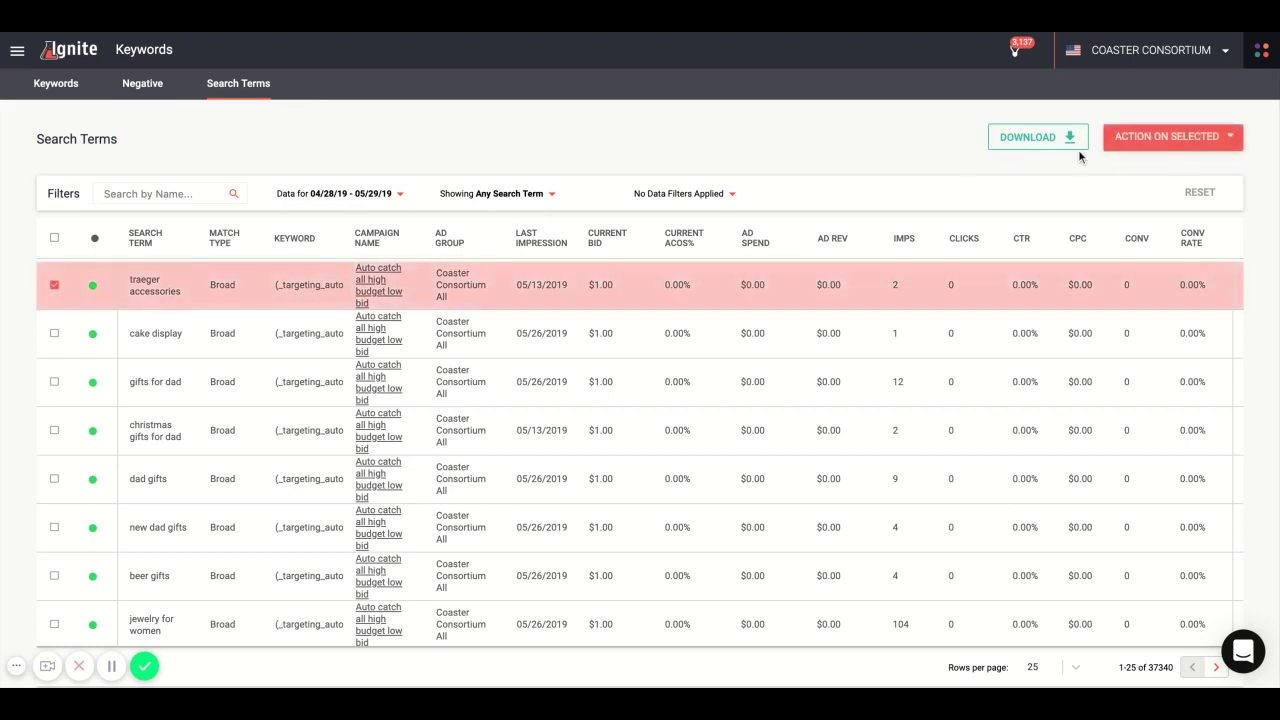
click(1238, 146)
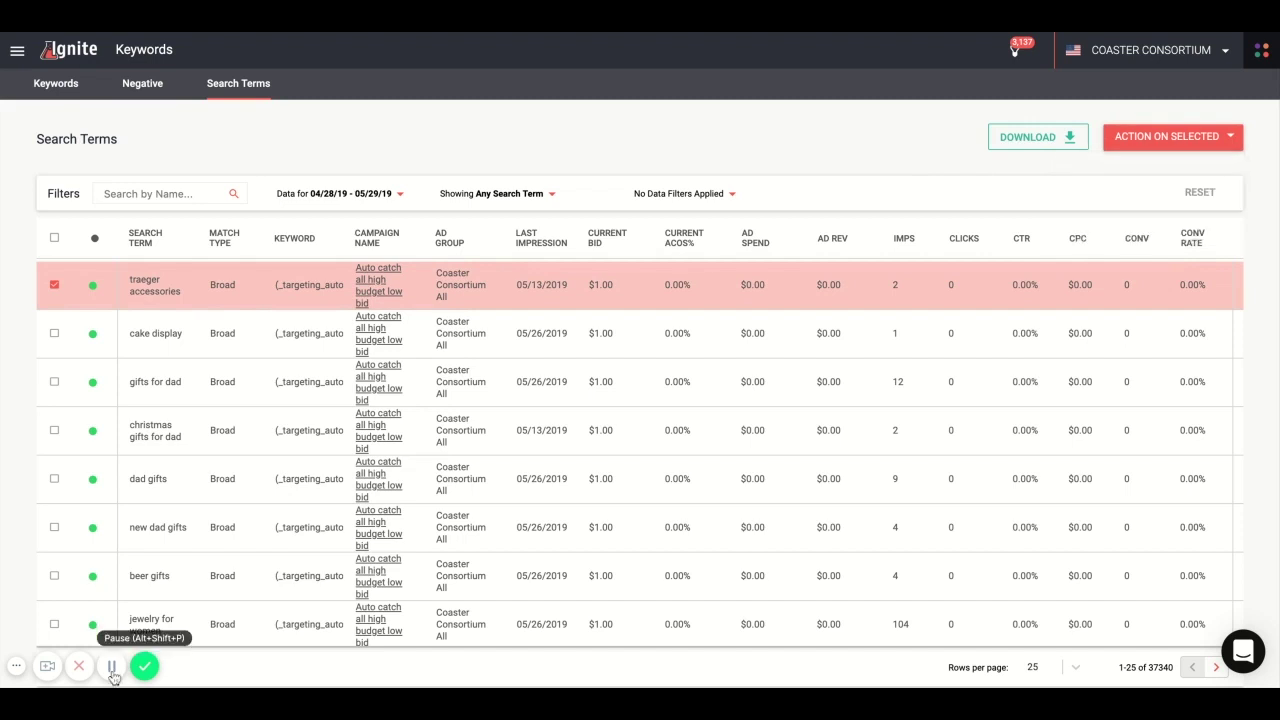
click(18, 53)
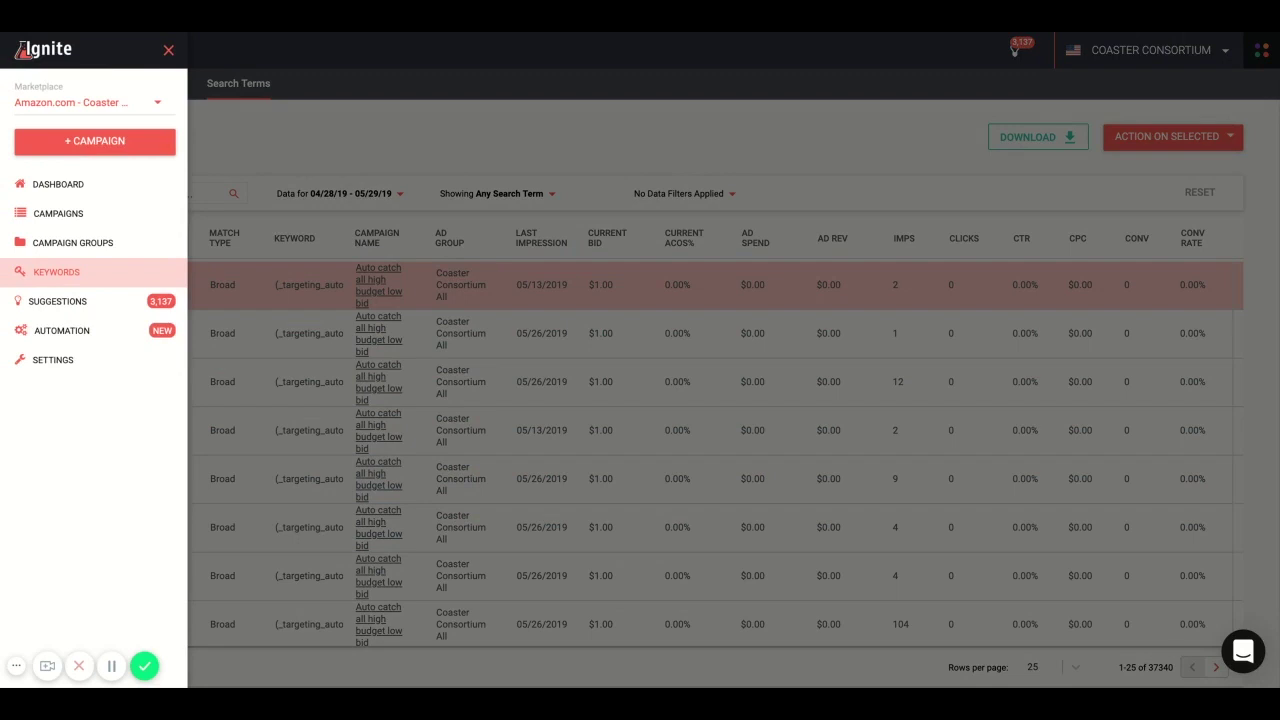
click(155, 110)
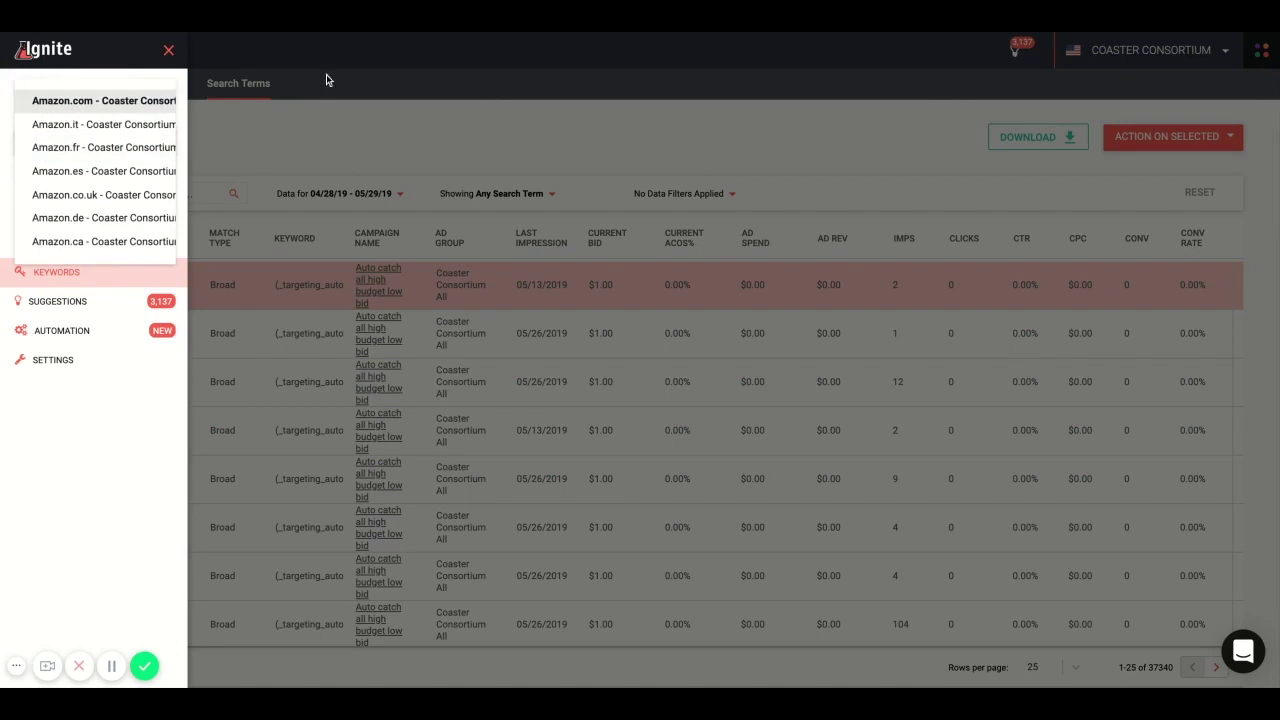
click(1210, 56)
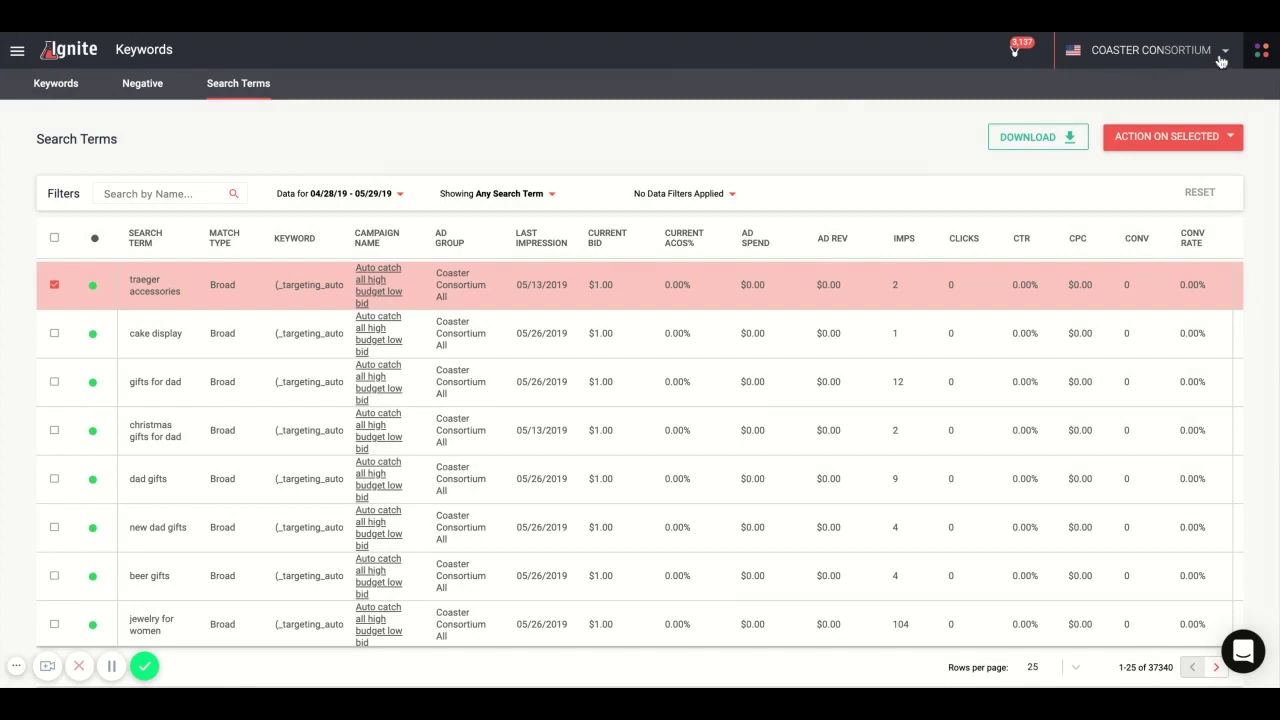
click(1220, 60)
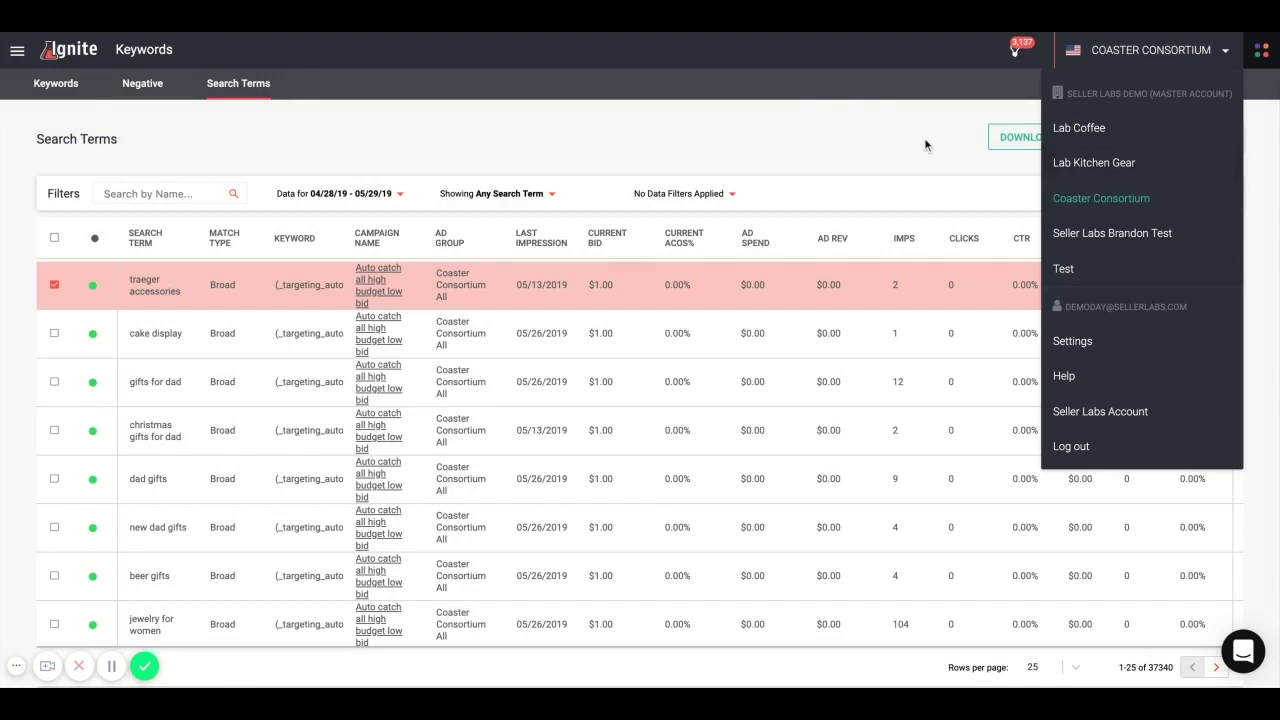
click(17, 50)
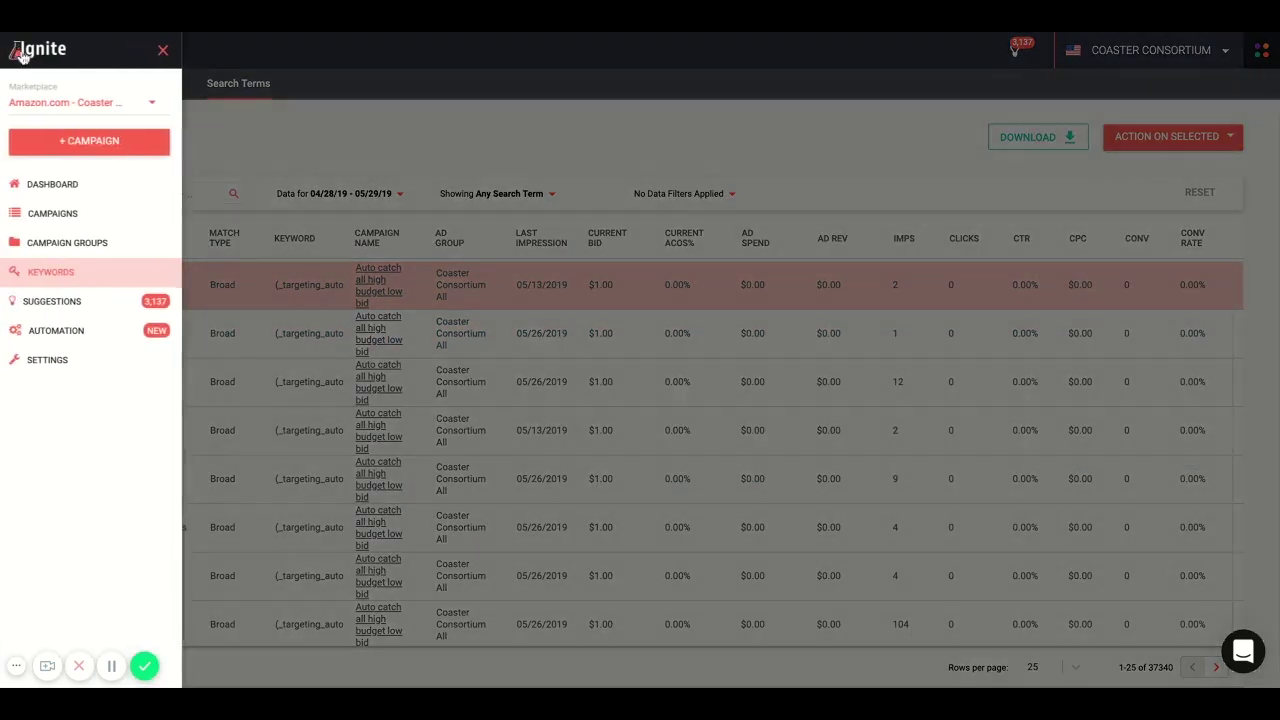
Step: Open the Suggestions page showing 3,137 recommended keyword changes
click(57, 301)
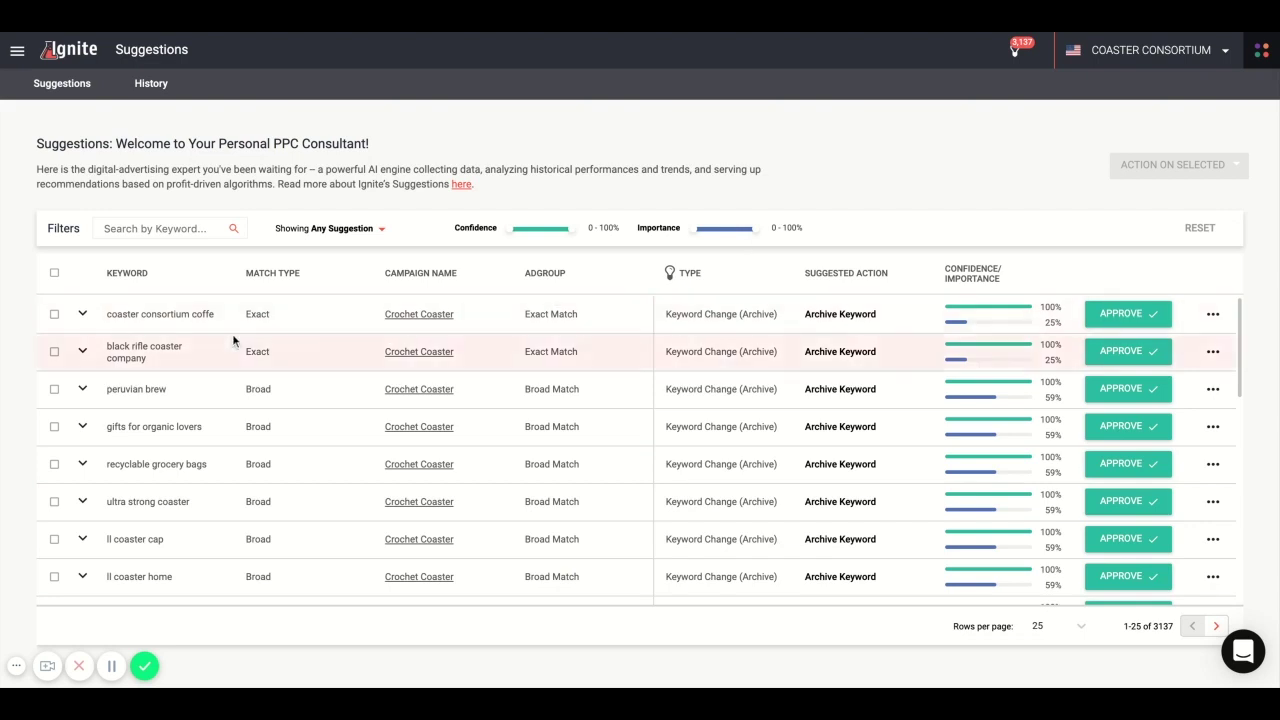
Step: Expand the coaster consortium coffe suggestion to see it had no impressions in 525 days
click(83, 316)
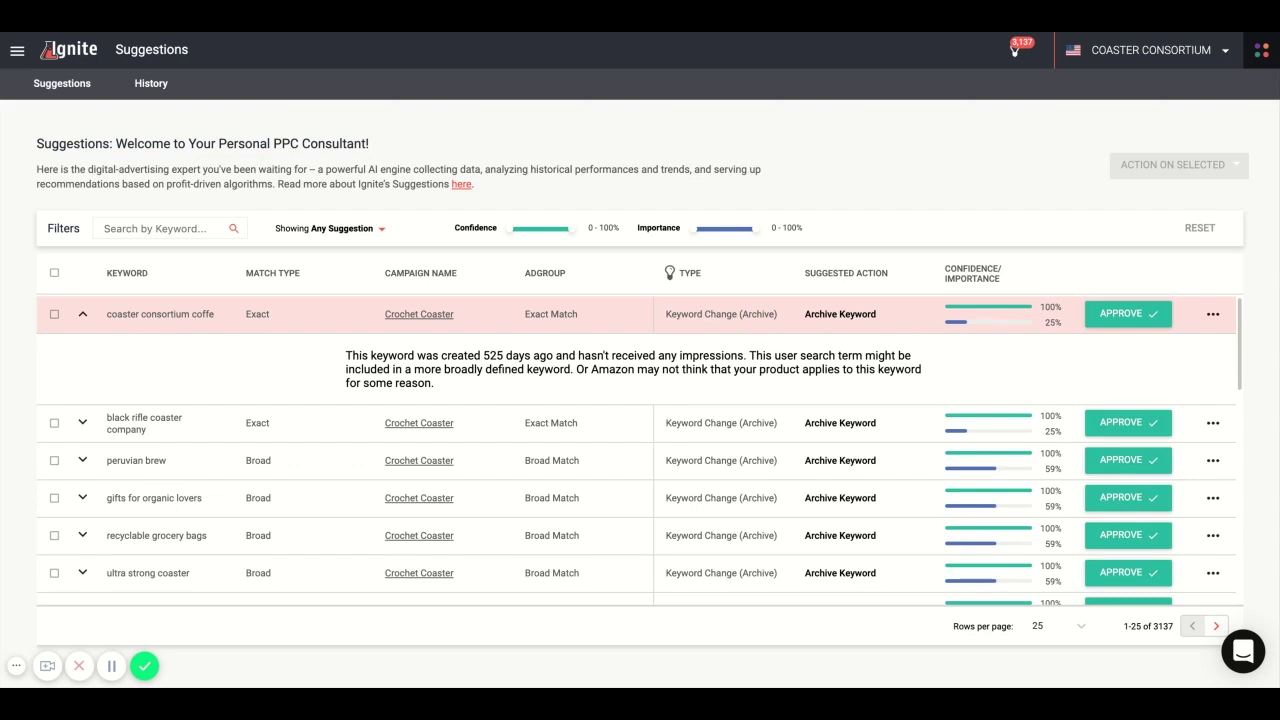
Step: Filter suggestions to Create Exact Keyword, then check the stok coffee shot delay options
click(375, 229)
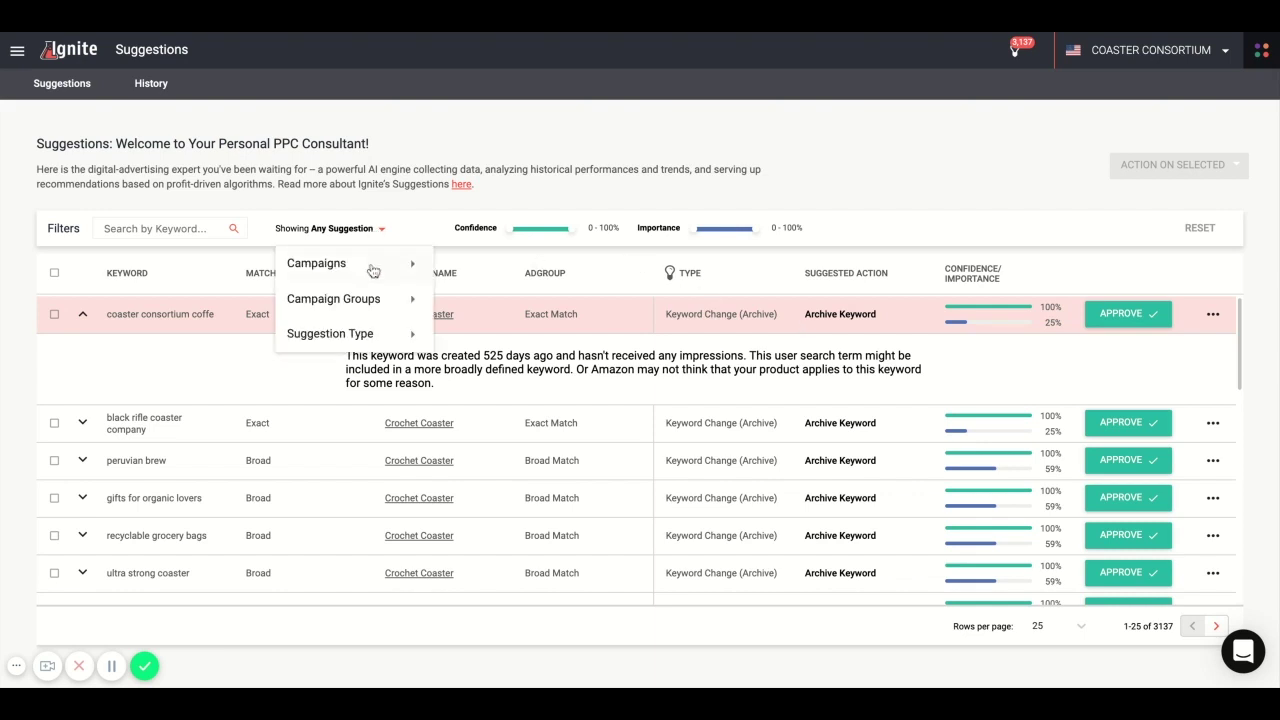
mouse_move(377, 343)
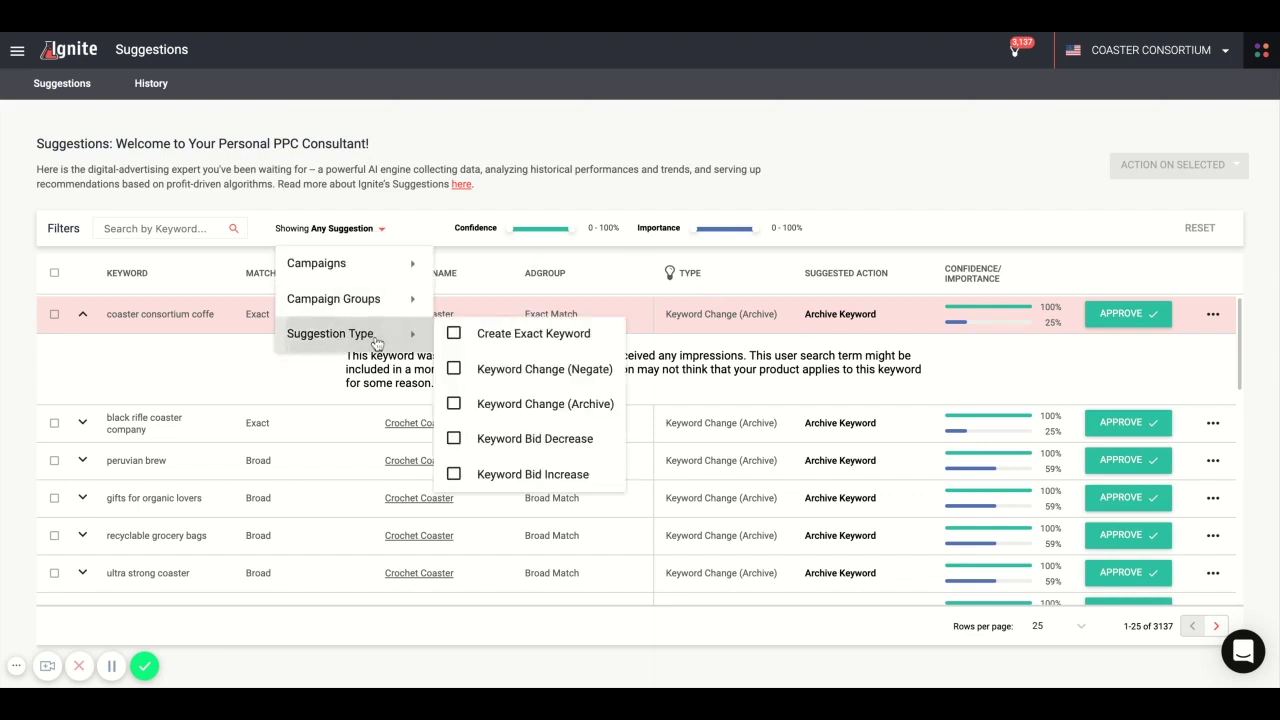
click(457, 336)
click(665, 505)
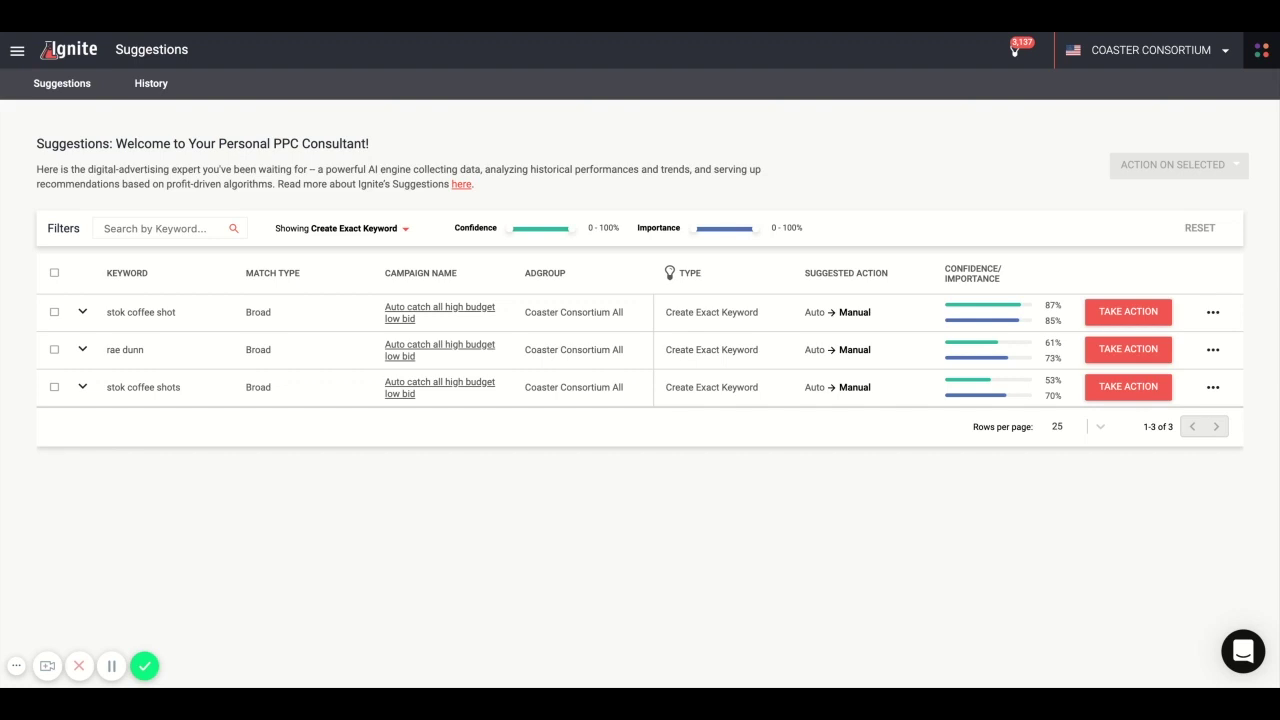
click(1213, 312)
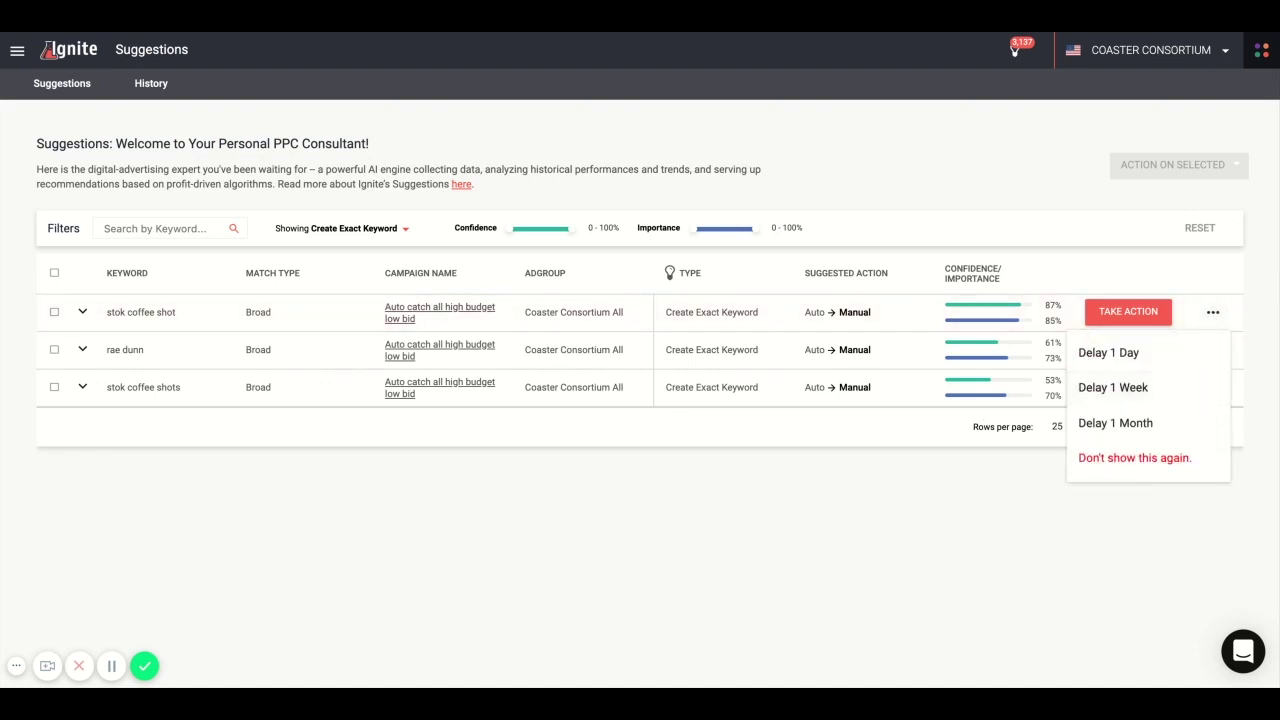
click(114, 674)
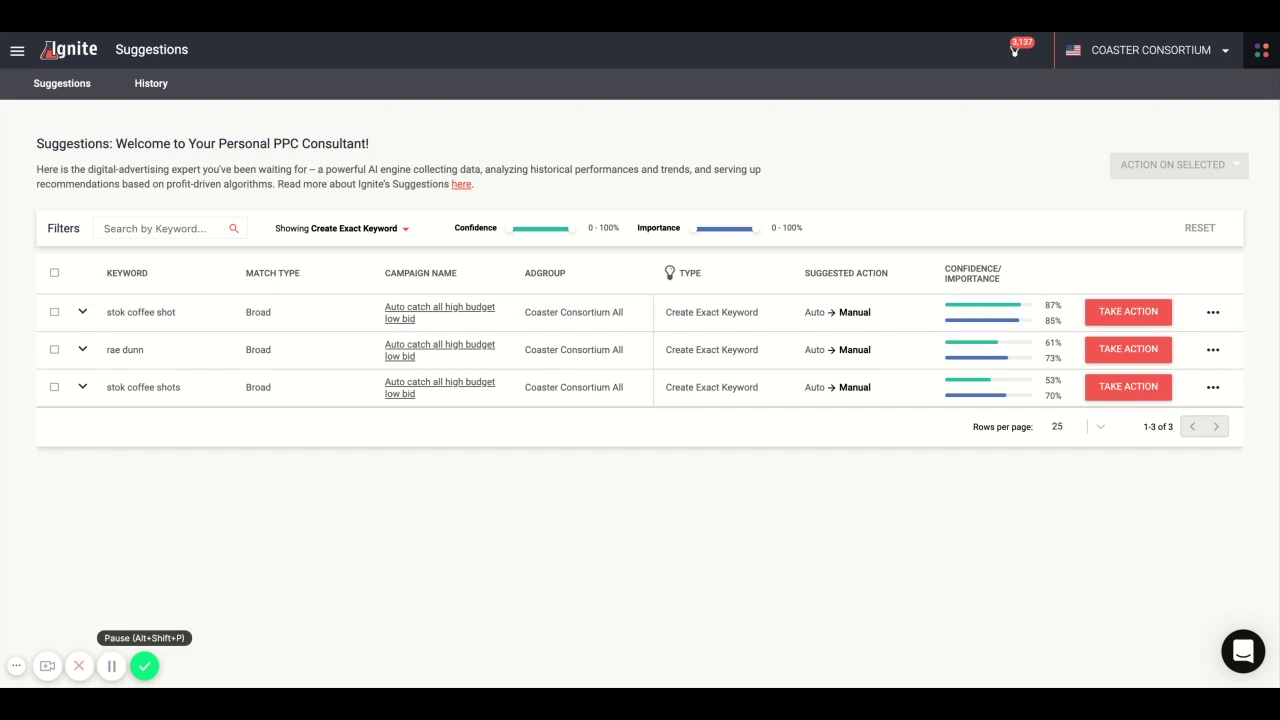
Step: View the suggestion History of approved bid changes made by automation
click(155, 92)
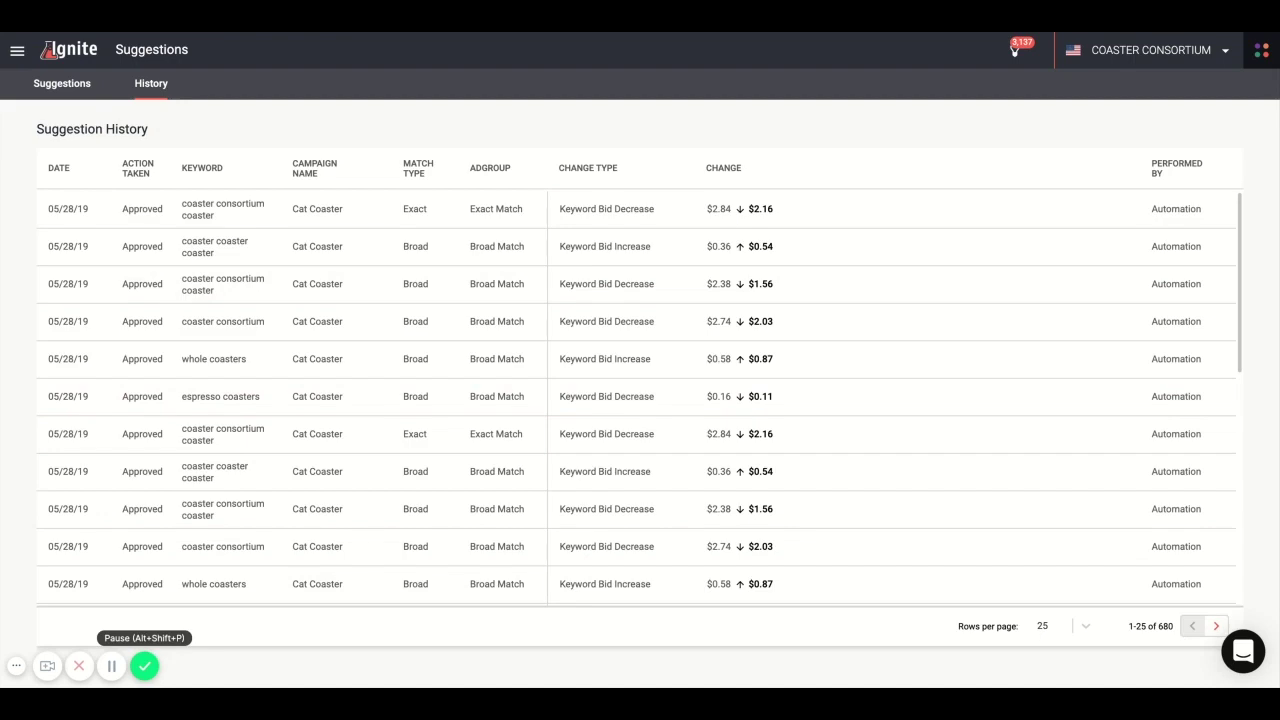
click(17, 52)
Step: Open the Automation page listing four automated campaigns, such as Cat Coaster at 77%/66%
click(50, 334)
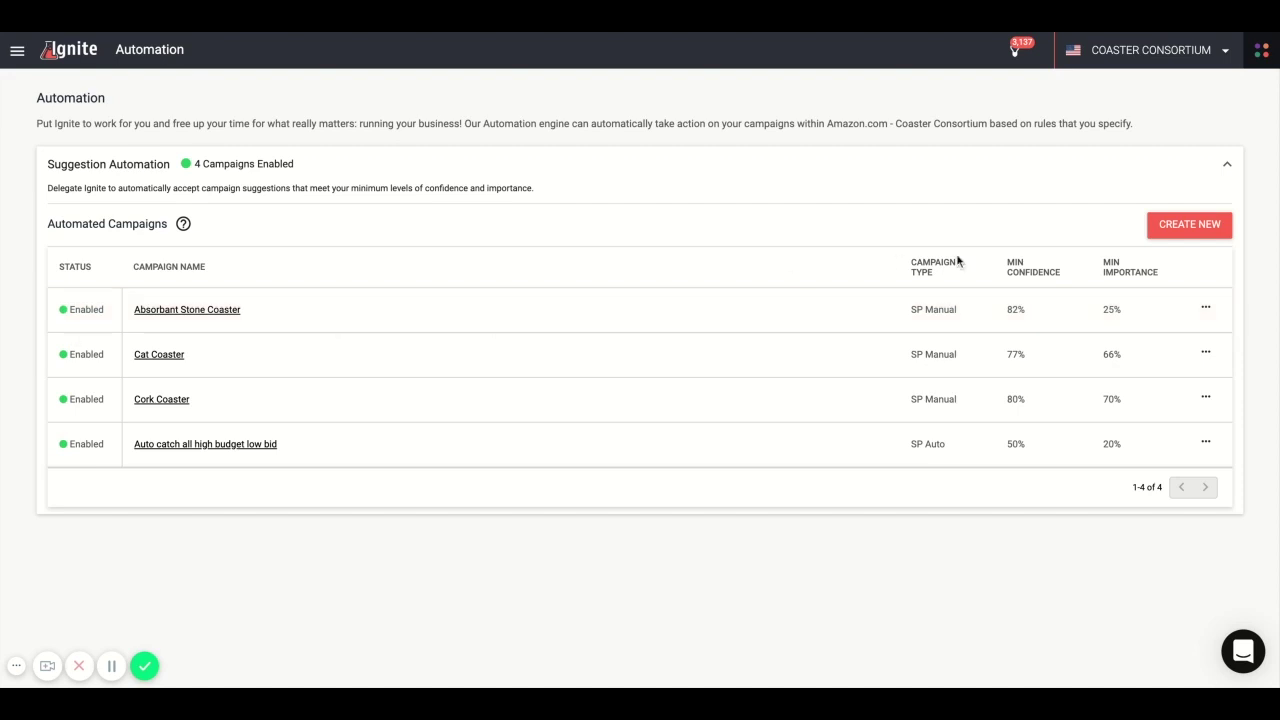
Step: Start a new suggestion-automation rule for the Crochet Coaster campaign and show its advanced schedule options
click(1210, 229)
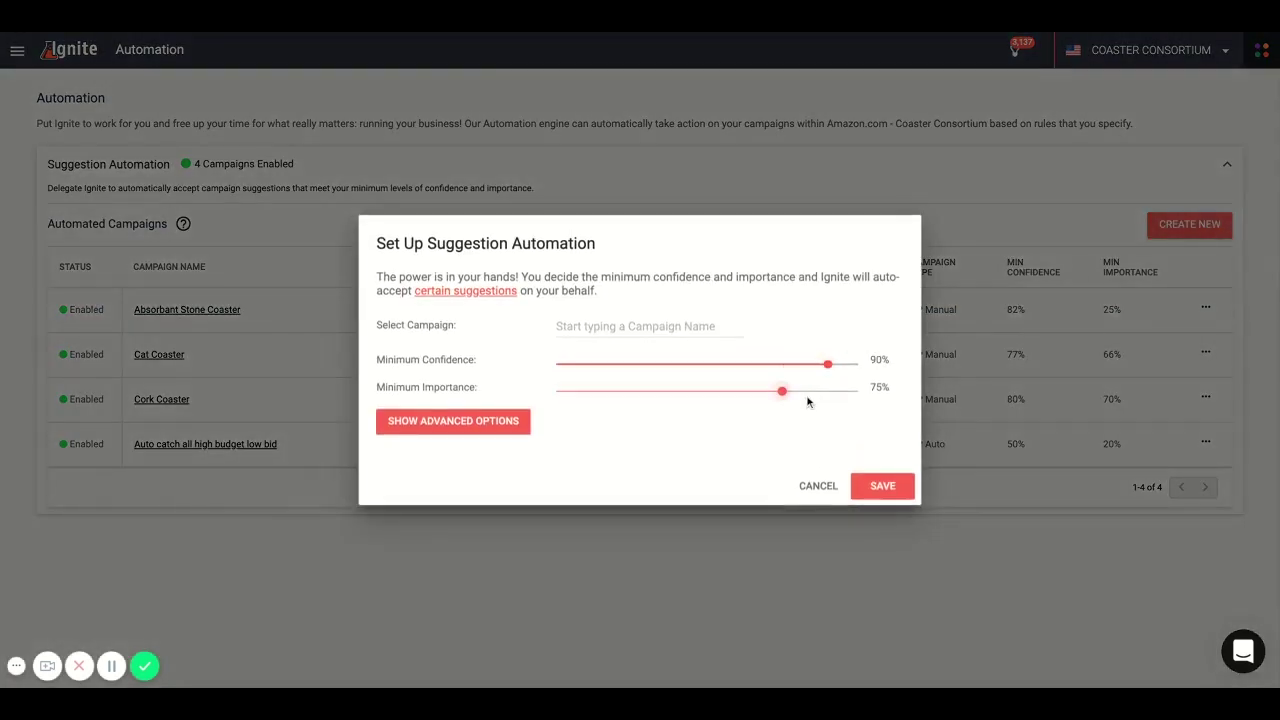
click(648, 322)
text(cat)
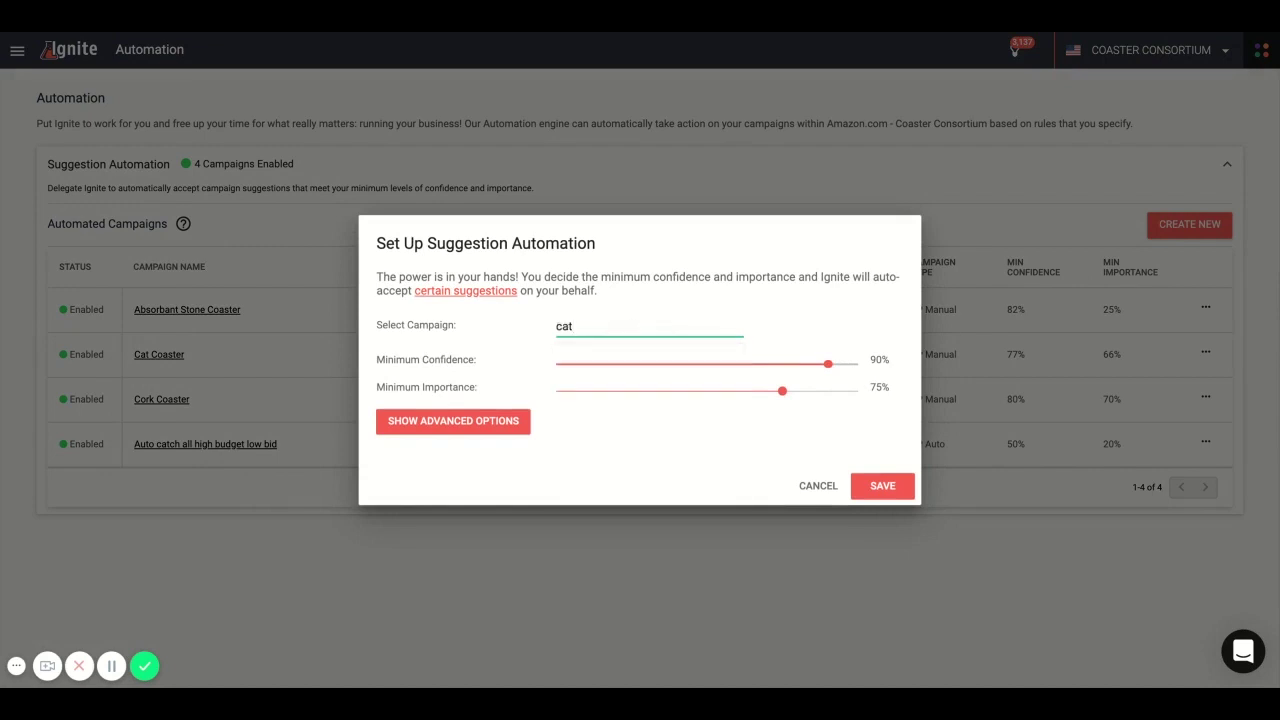
key(BackSpace)
key(BackSpace)
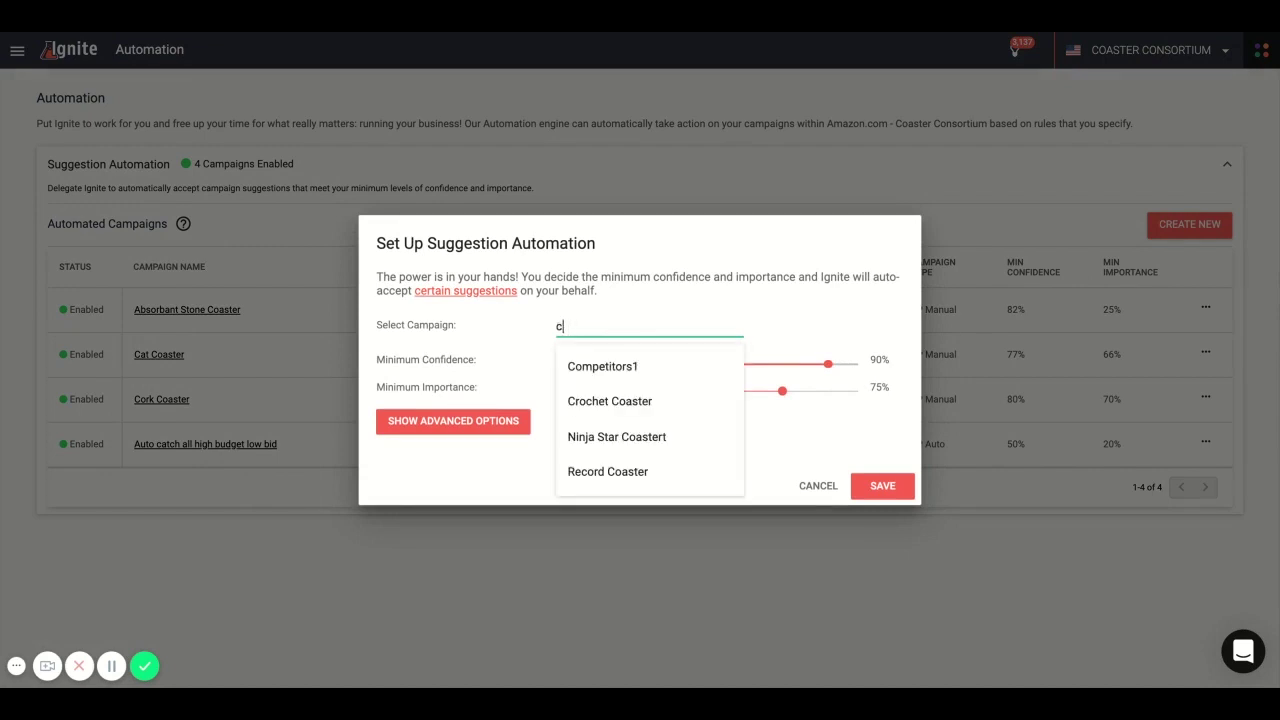
click(675, 405)
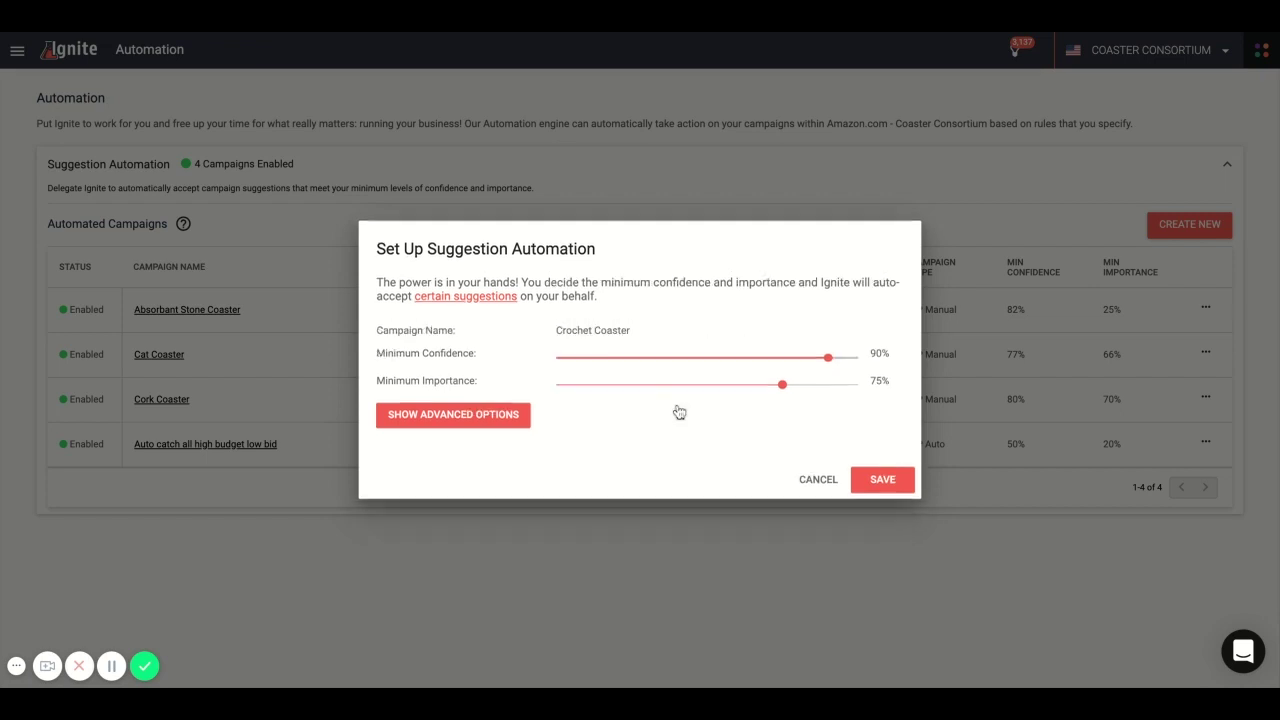
click(540, 412)
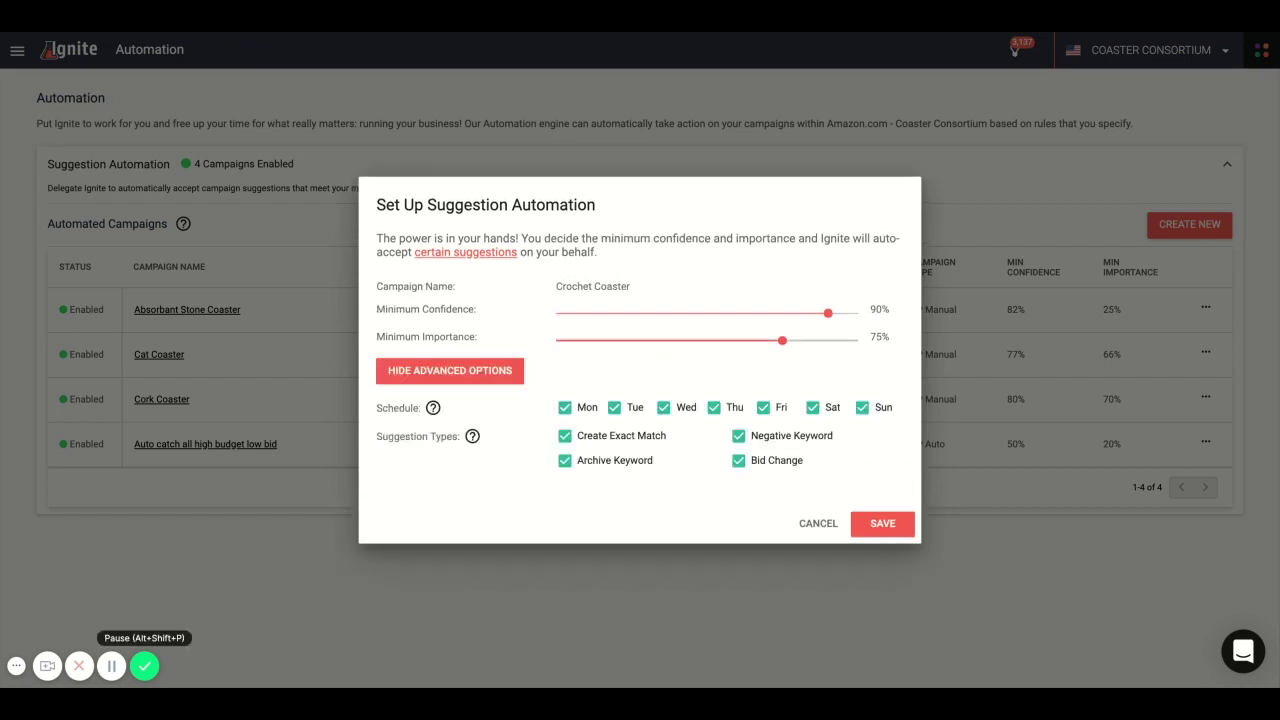